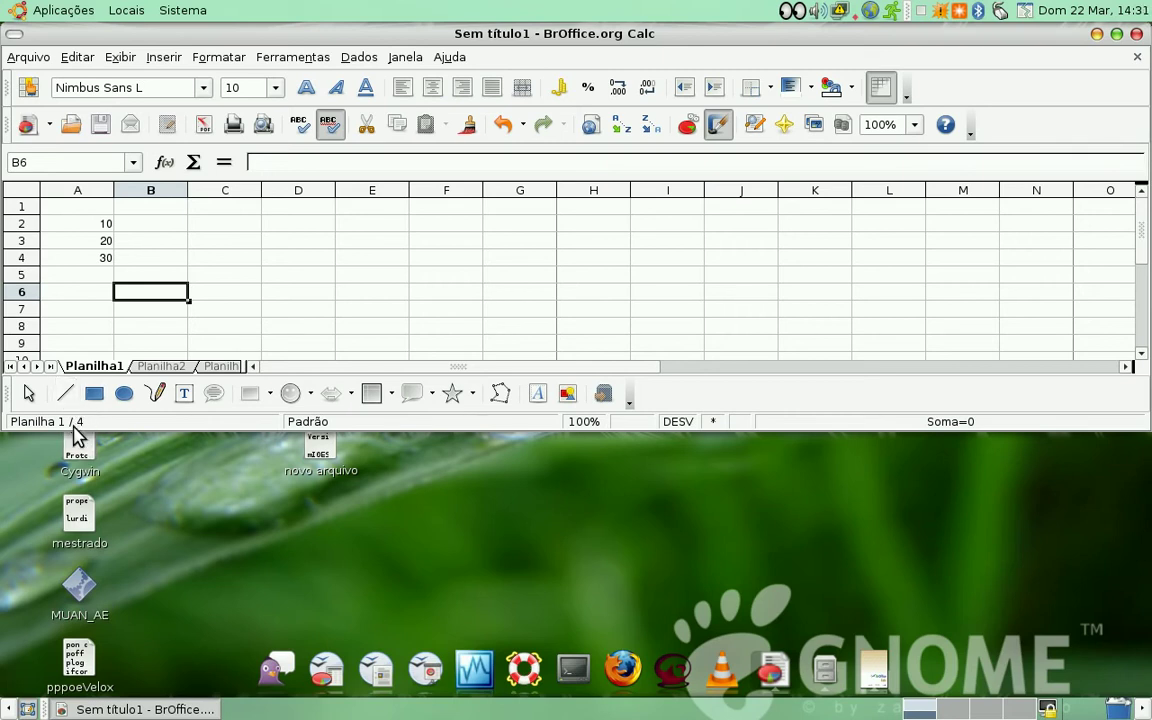
Display sheets Planilha2, Planilha3 and Planilha4 one after another and check the sheet number in the status bar.
{"action": "left_click", "coordinate": [150, 368]}
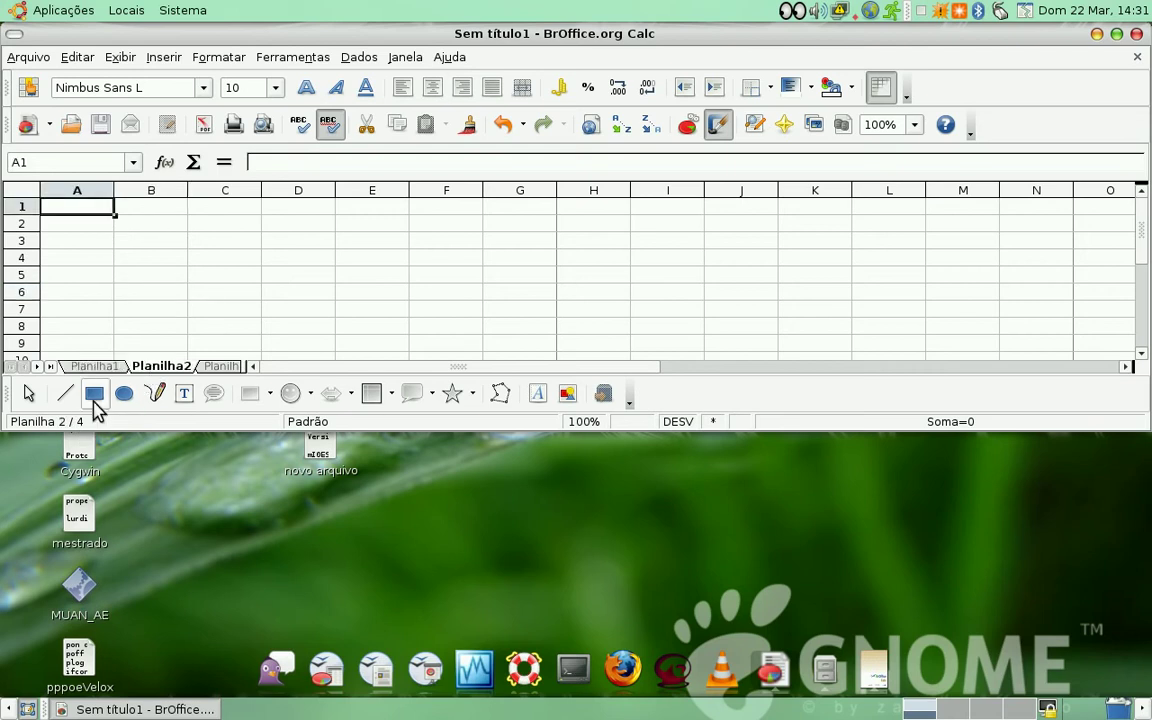
{"action": "left_click", "coordinate": [213, 368]}
{"action": "left_click", "coordinate": [213, 368]}
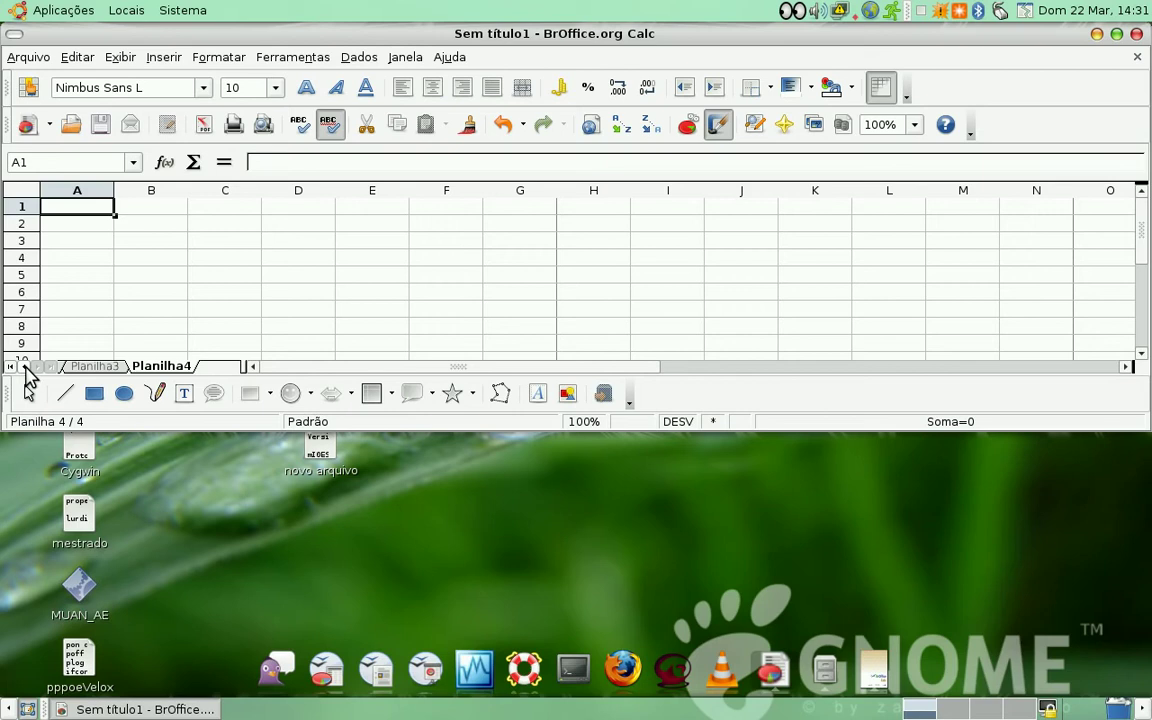
Scroll the sheet tabs one at a time and to the first and last sheet, ending at the first.
{"action": "left_click", "coordinate": [24, 367]}
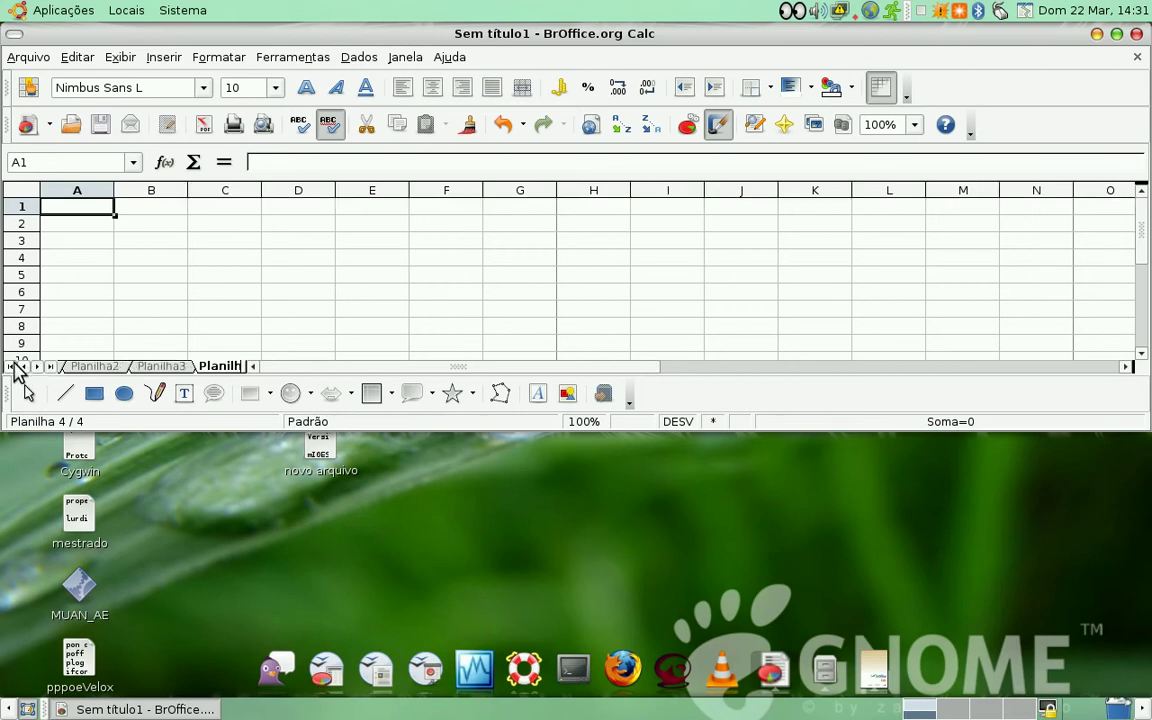
{"action": "left_click", "coordinate": [10, 367]}
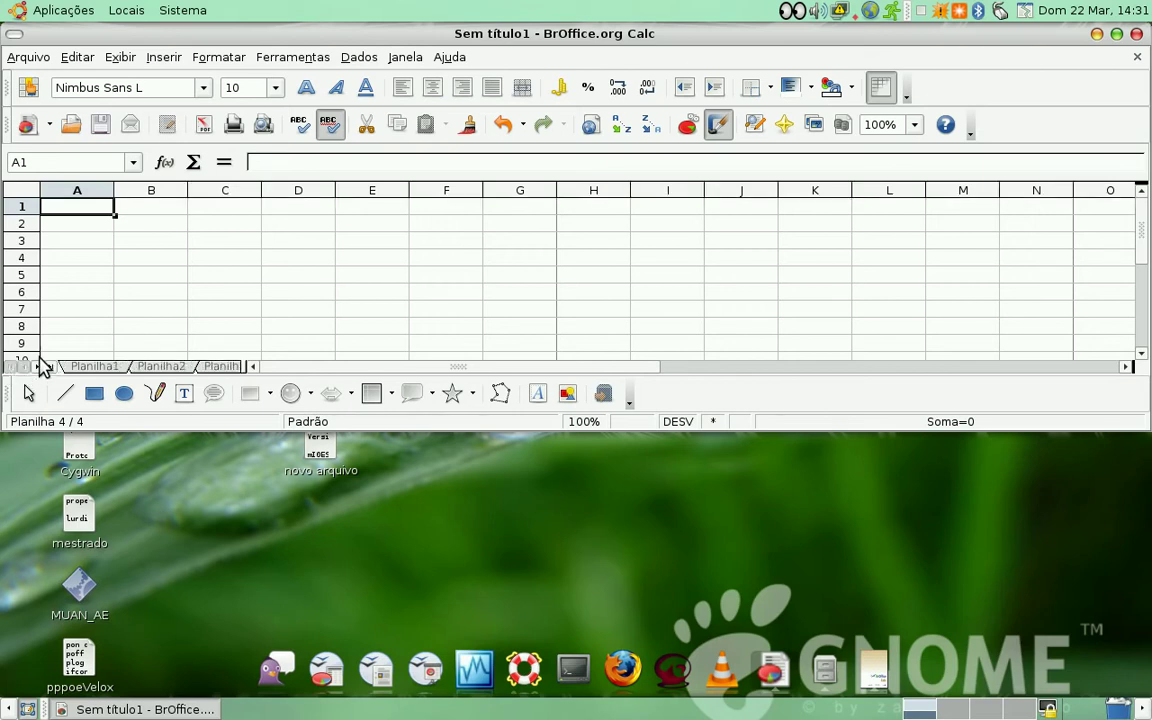
{"action": "left_click", "coordinate": [37, 367]}
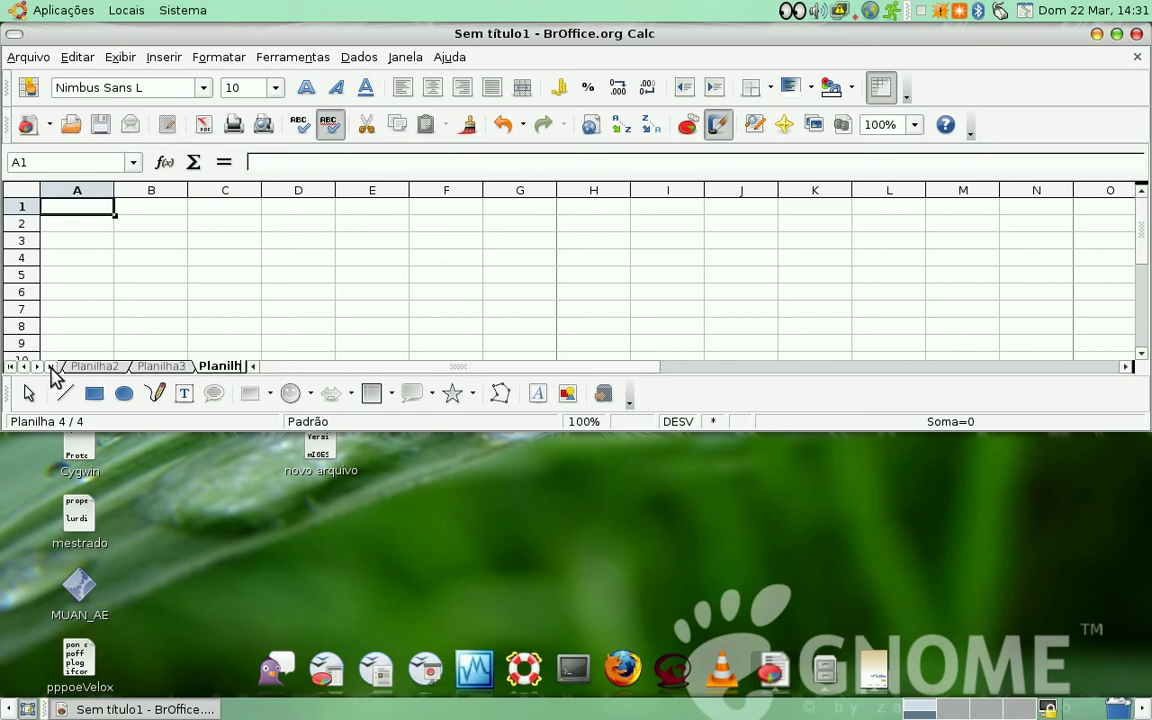
{"action": "left_click", "coordinate": [50, 367]}
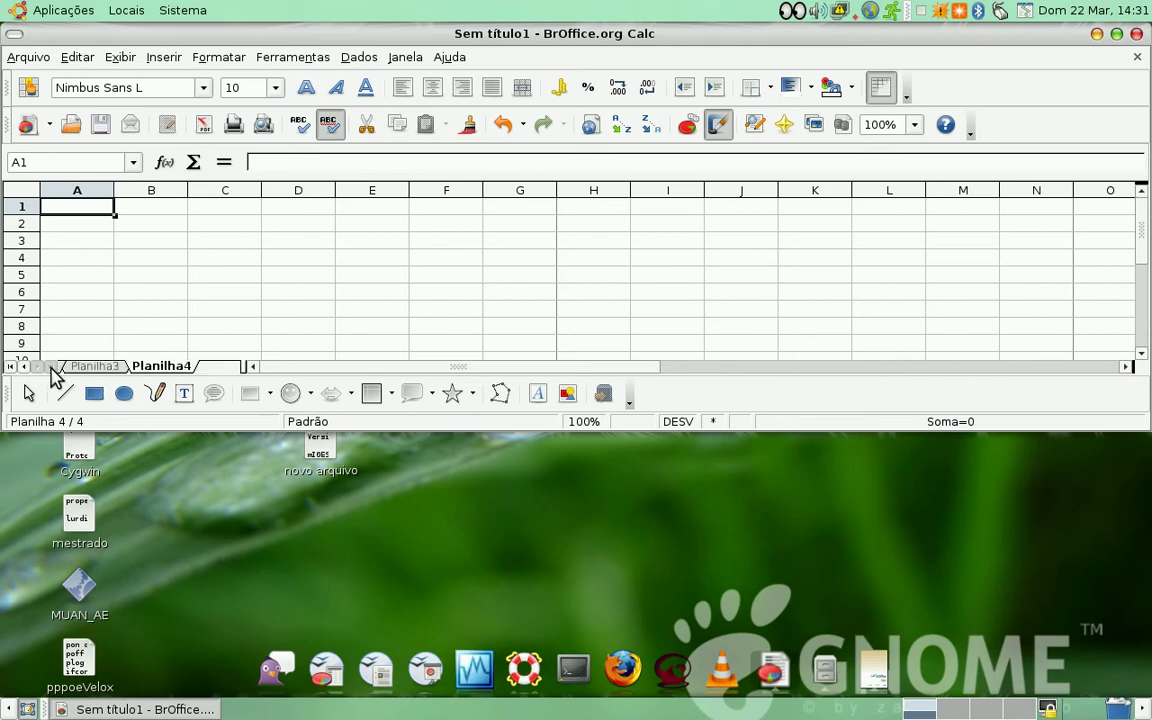
{"action": "left_click", "coordinate": [12, 367]}
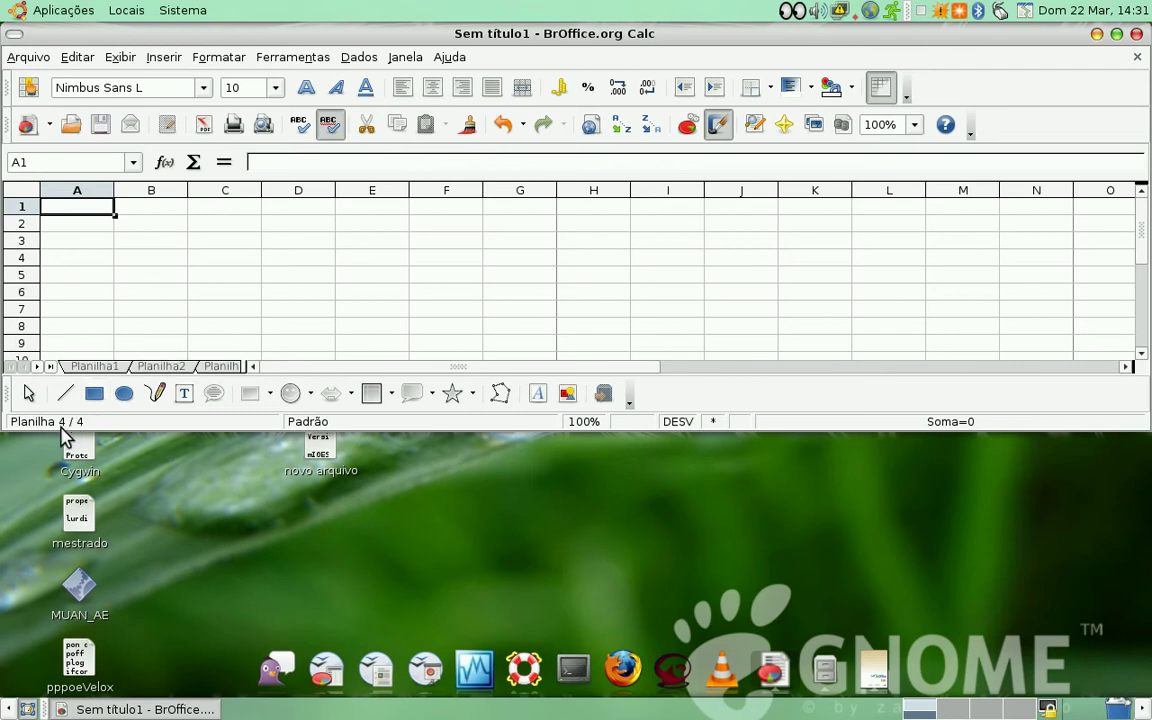
Return to sheet Planilha1 and select cells A2, A3 and A4 individually to check their contents.
{"action": "left_click", "coordinate": [112, 367]}
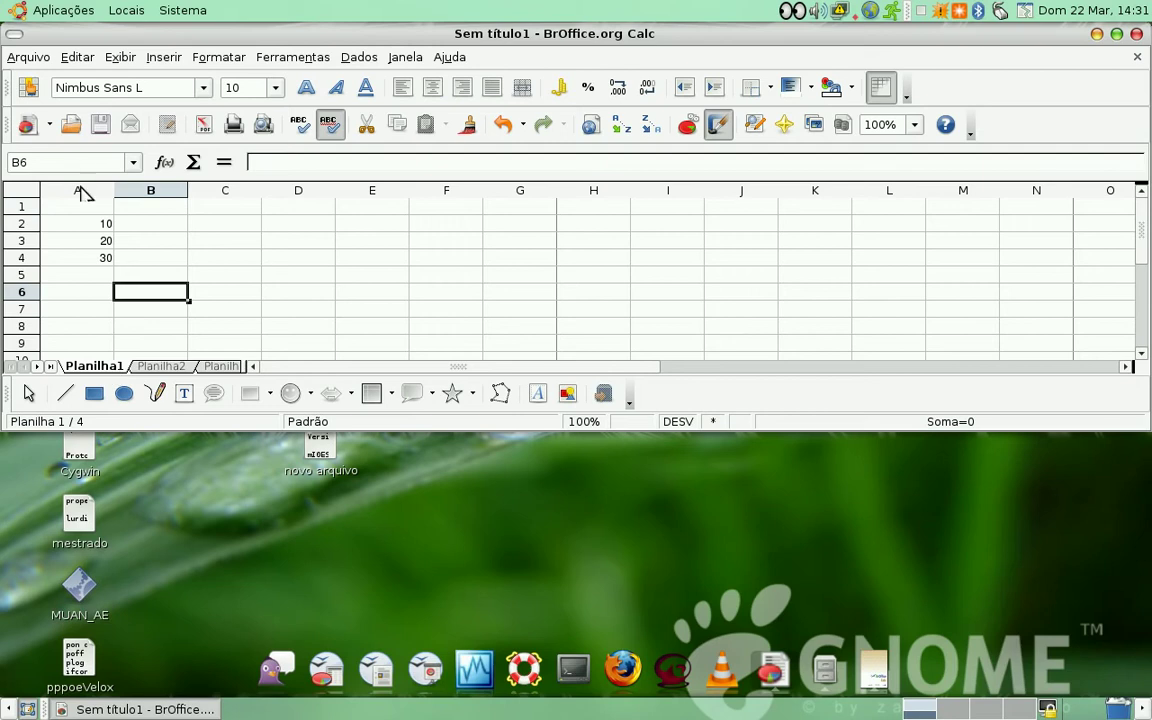
{"action": "left_click", "coordinate": [88, 222]}
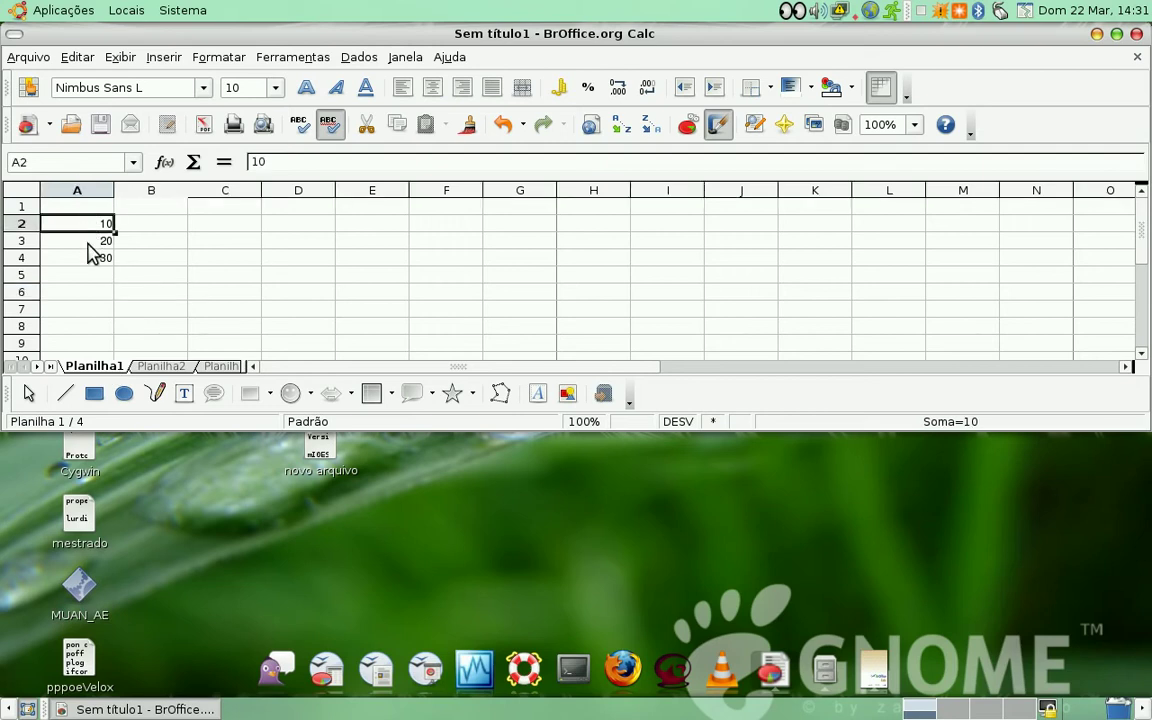
{"action": "left_click", "coordinate": [88, 242]}
{"action": "left_click", "coordinate": [93, 260]}
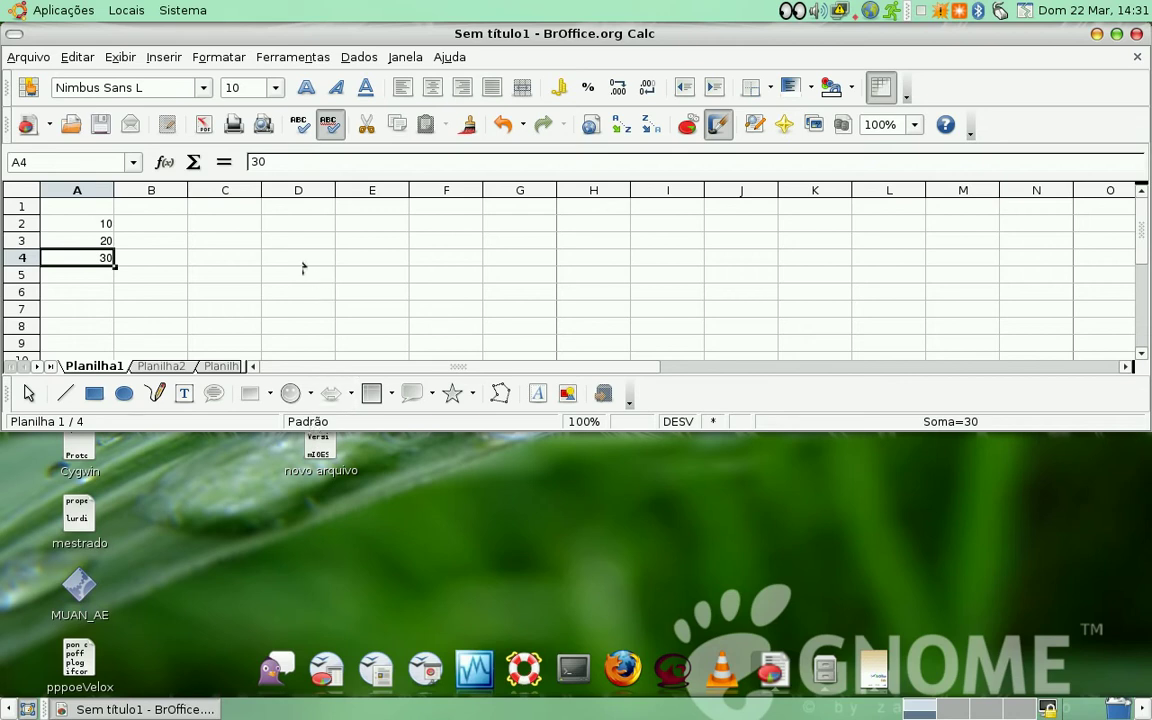
Try the Paisagem orientation in the Padrão page style's page settings and switch back to Retrato.
{"action": "double_click", "coordinate": [307, 424]}
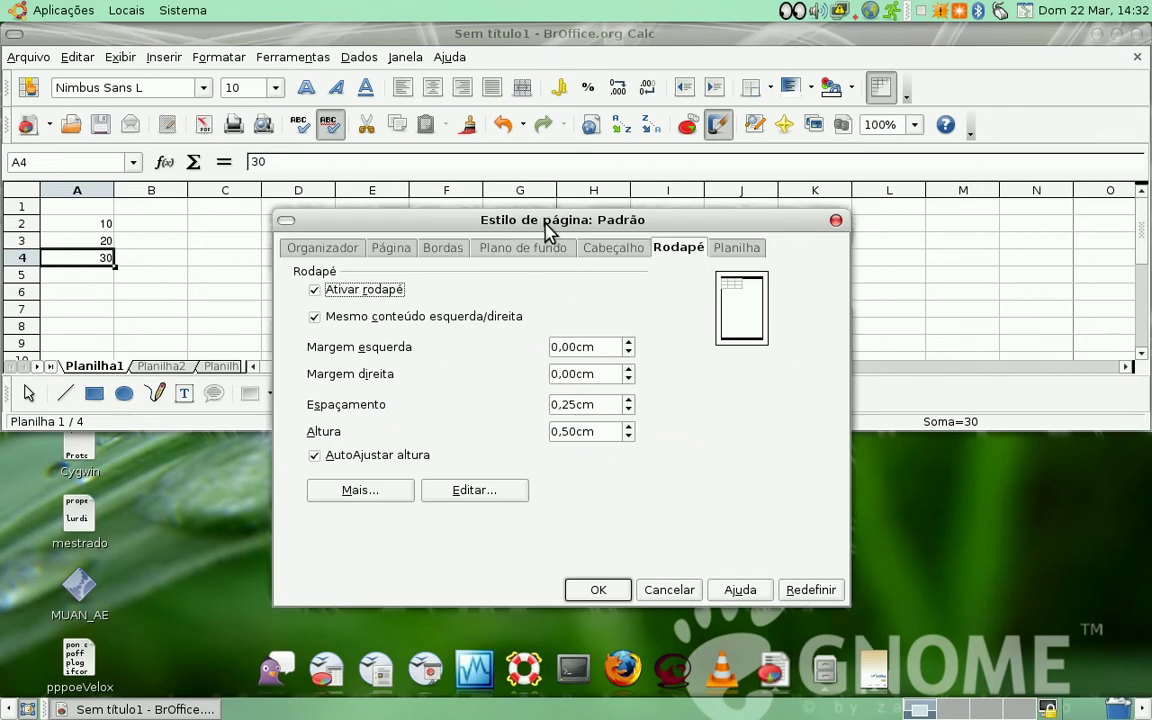
{"action": "left_click", "coordinate": [391, 249]}
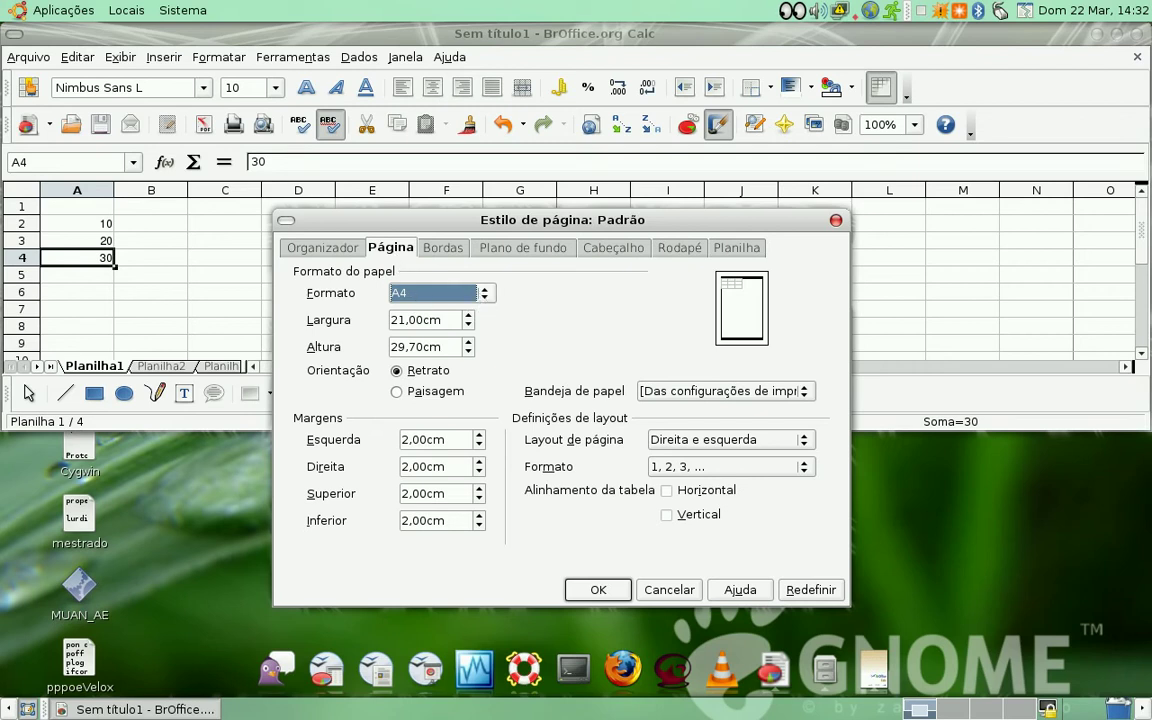
{"action": "left_click", "coordinate": [397, 392]}
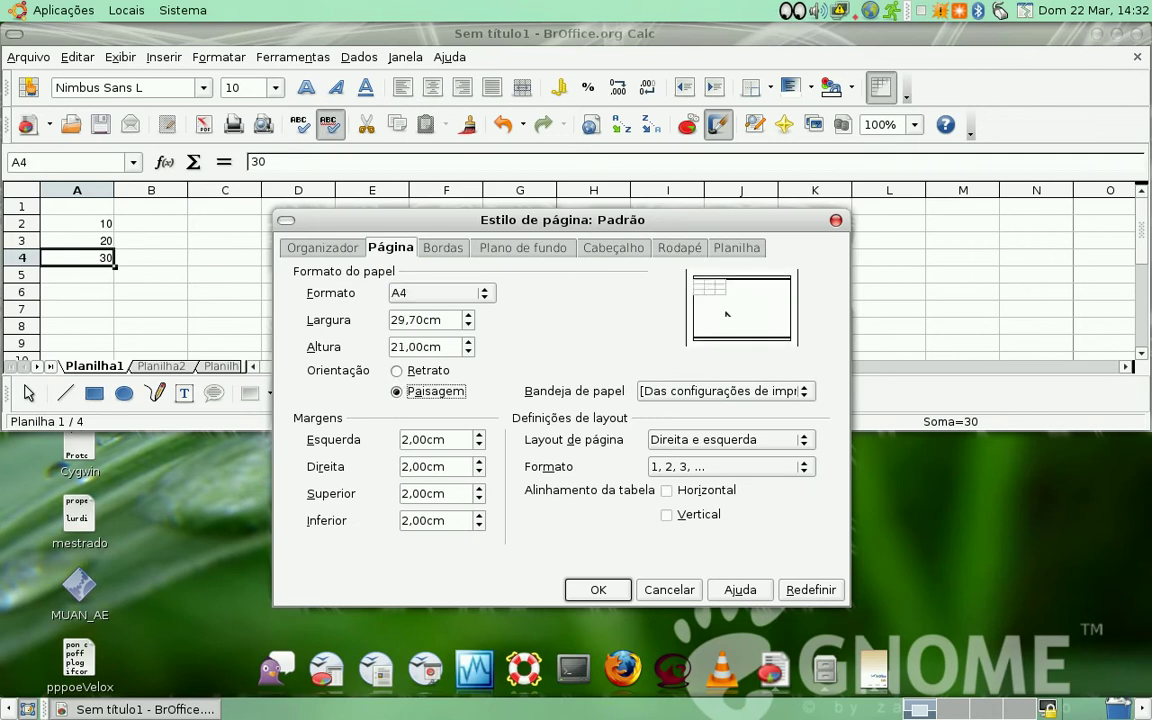
{"action": "left_click", "coordinate": [405, 372]}
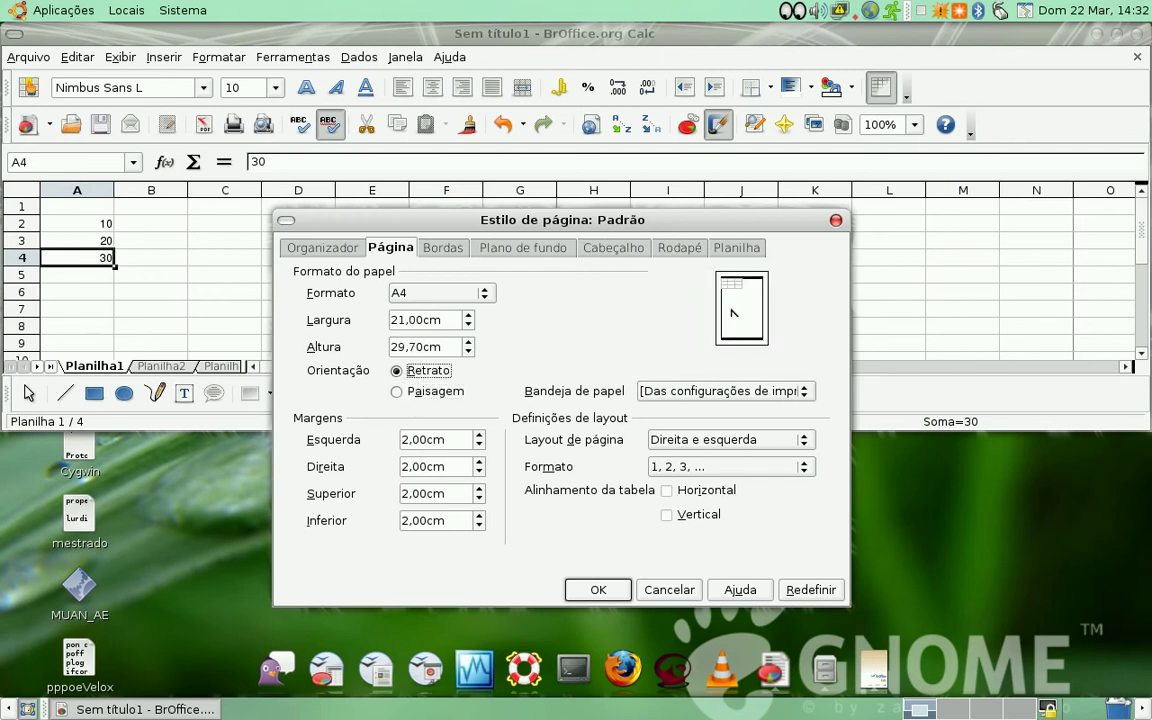
Review the page style's border, background, header and footer settings and close the dialog without applying changes.
{"action": "left_click", "coordinate": [445, 248]}
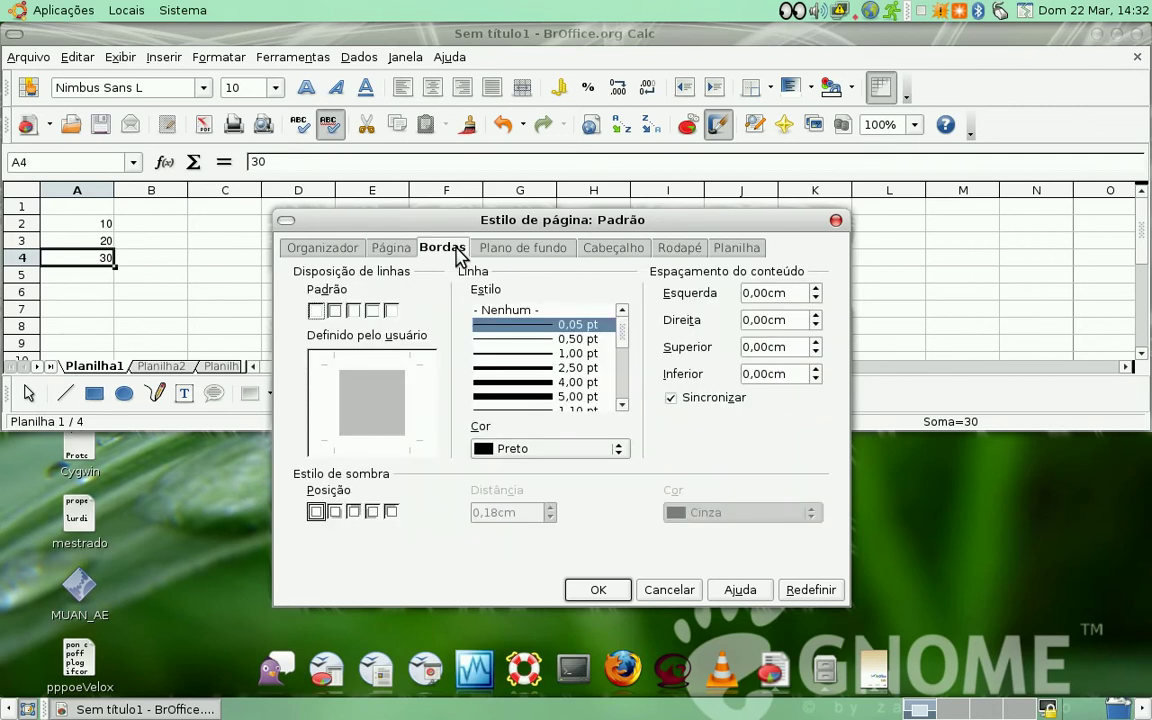
{"action": "left_click", "coordinate": [491, 258]}
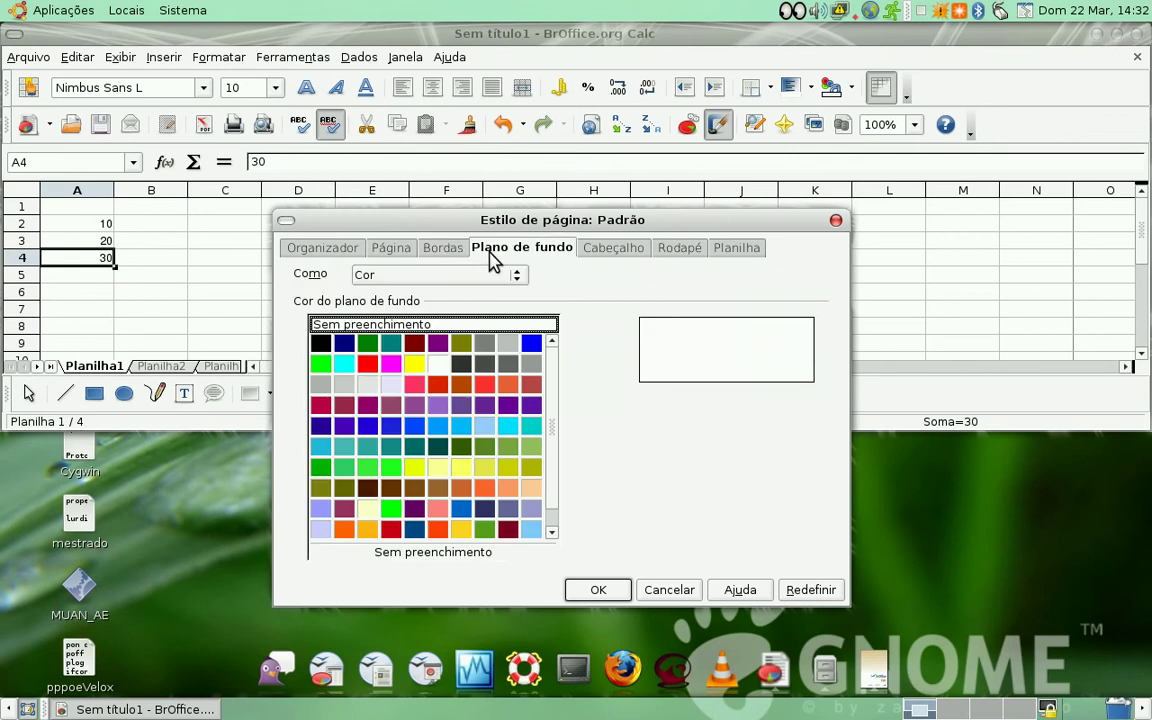
{"action": "left_click", "coordinate": [593, 258]}
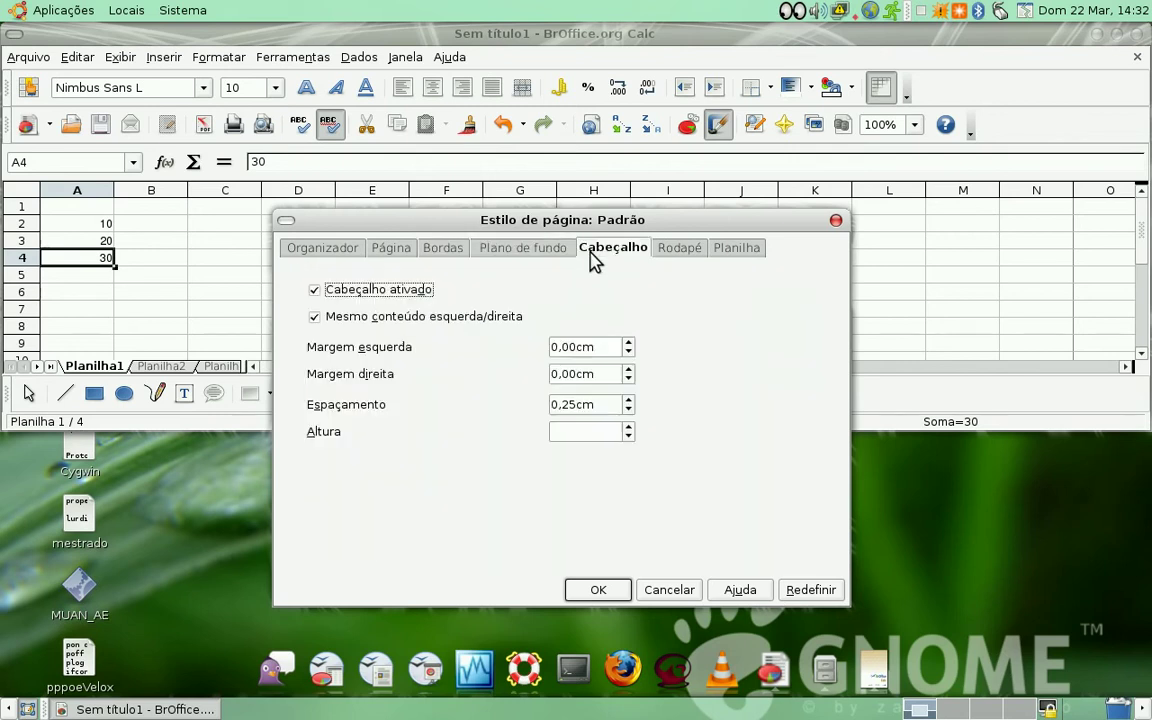
{"action": "left_click", "coordinate": [668, 250]}
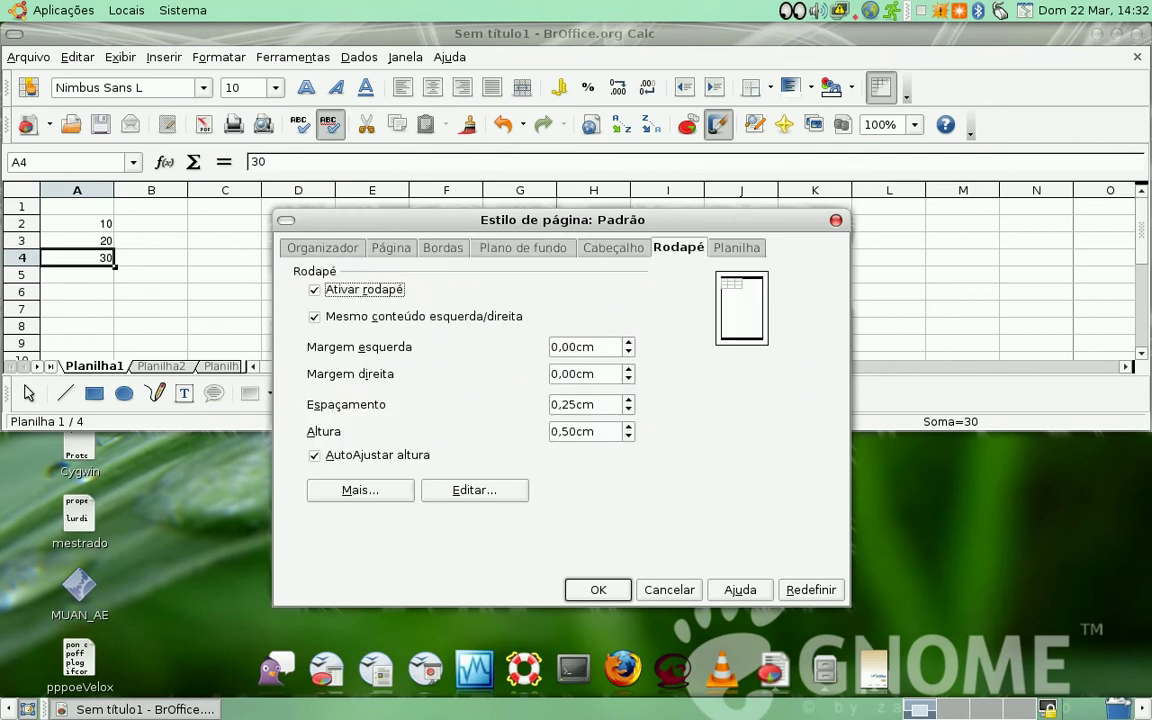
{"action": "left_click", "coordinate": [660, 590]}
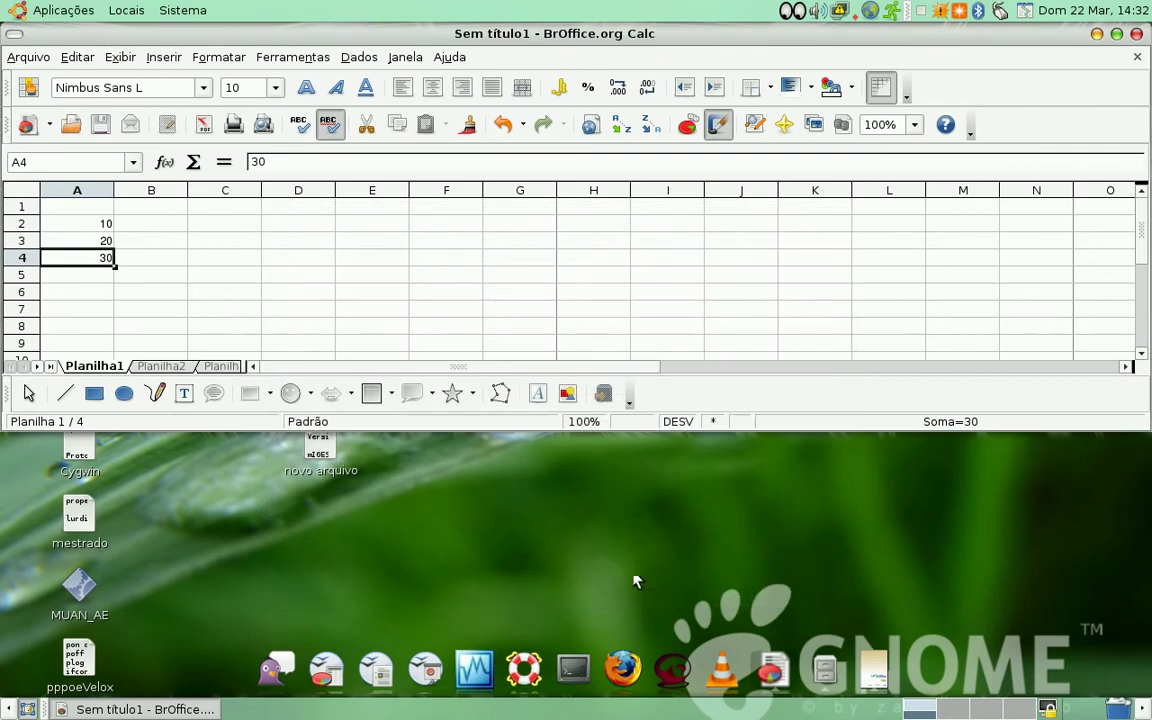
Set the sheet's zoom factor to 200 % through the Zoom dialog.
{"action": "double_click", "coordinate": [583, 424]}
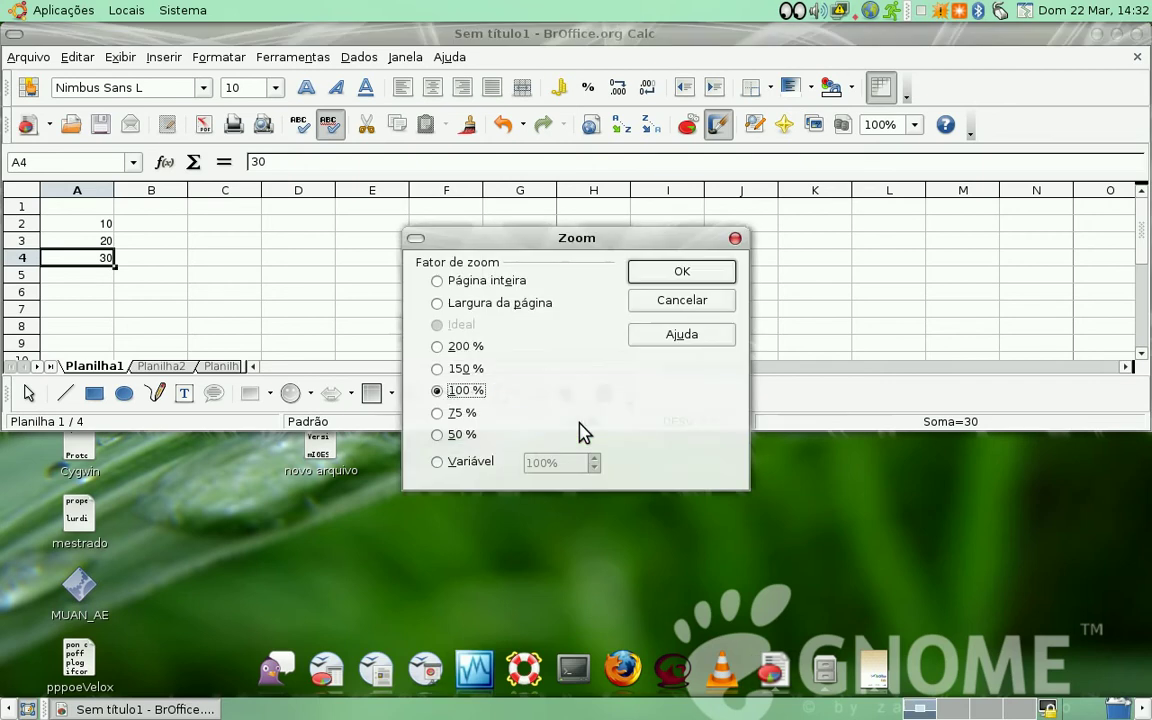
{"action": "left_click", "coordinate": [460, 347]}
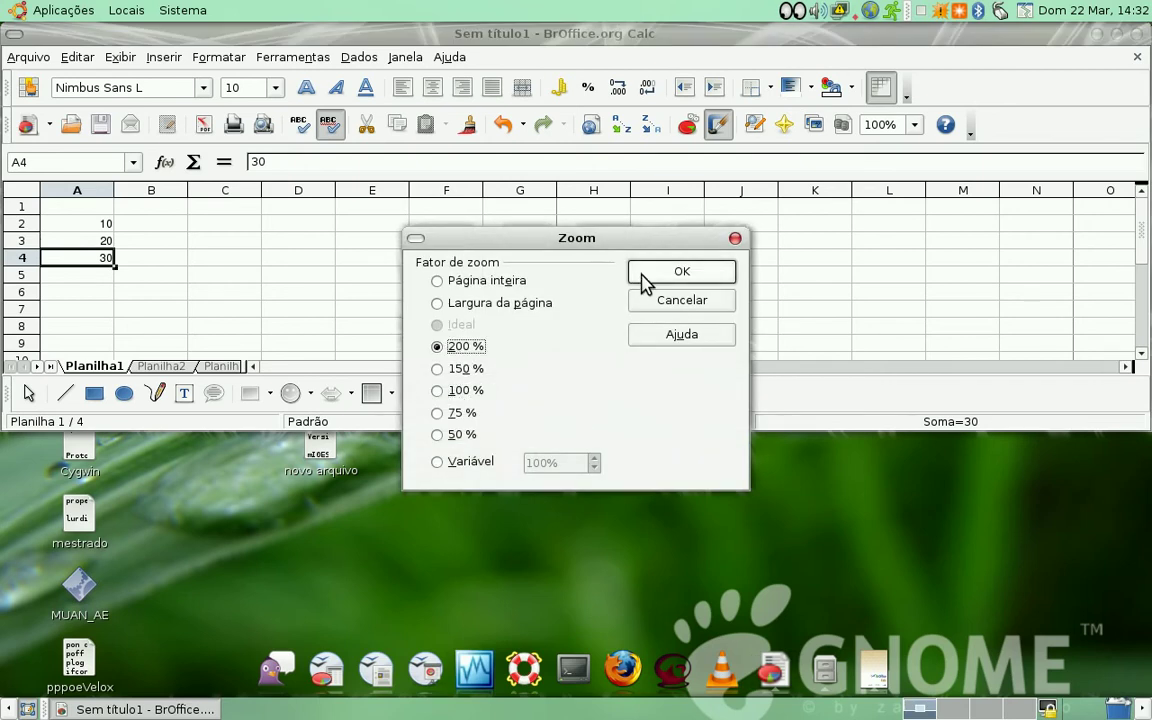
{"action": "left_click", "coordinate": [681, 272]}
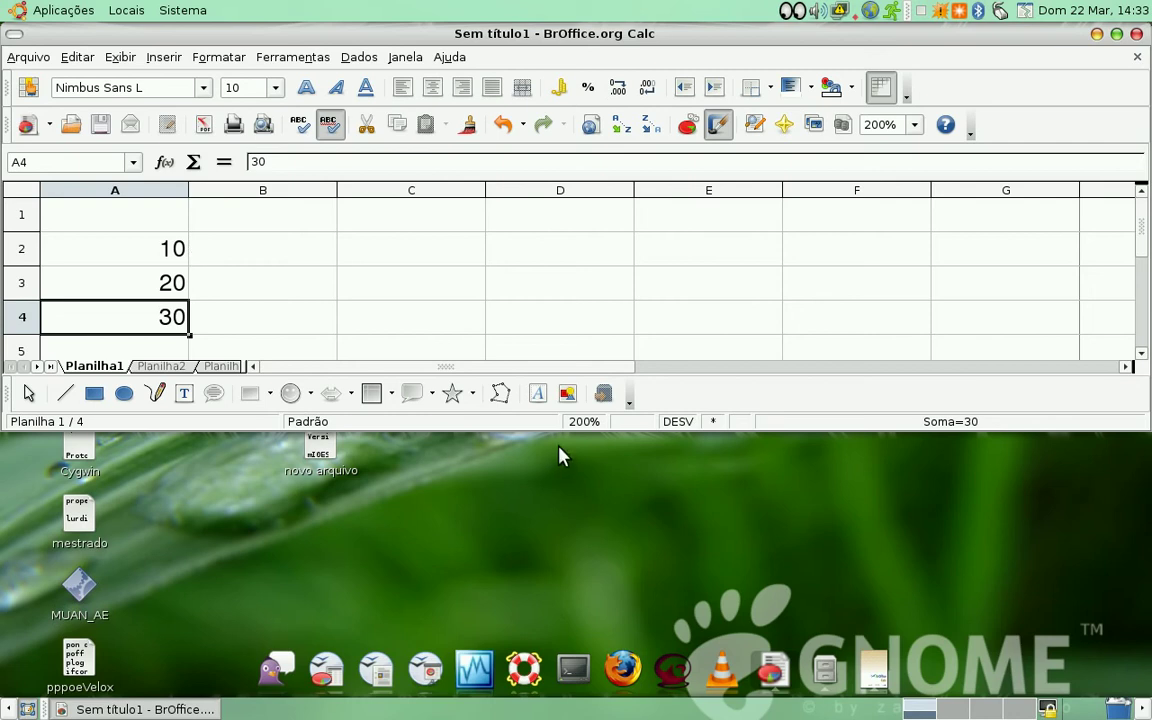
Set the zoom factor back to 100 % through the Zoom dialog.
{"action": "double_click", "coordinate": [580, 422]}
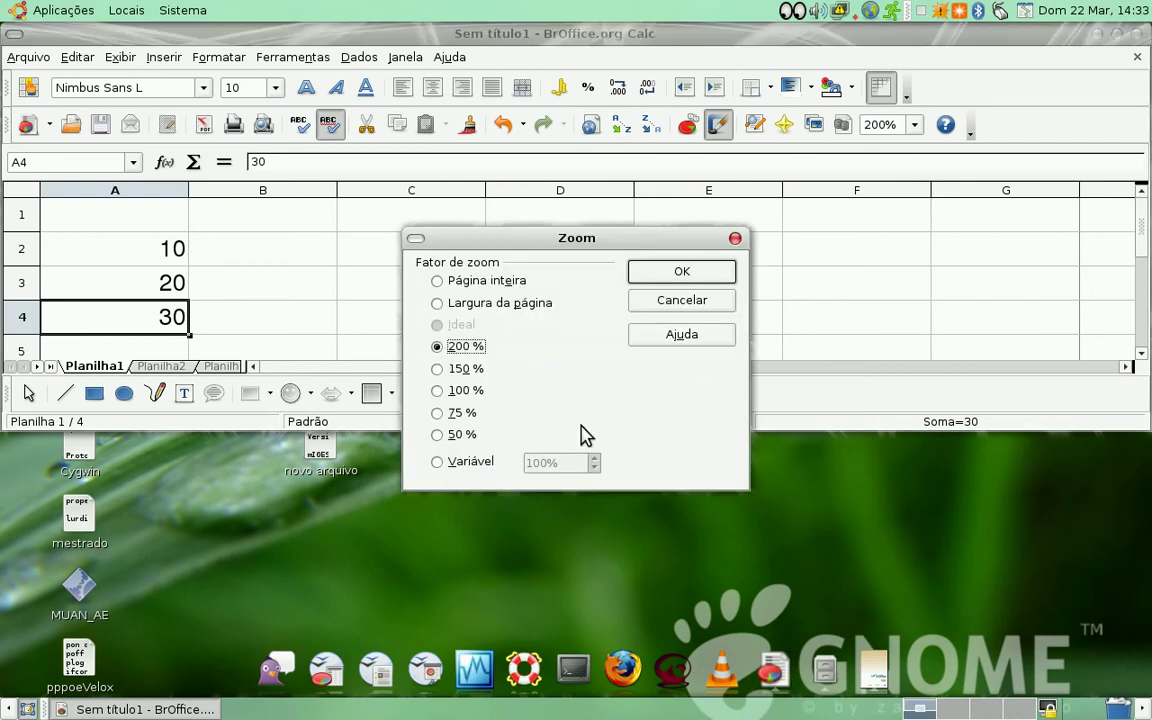
{"action": "left_click", "coordinate": [467, 390]}
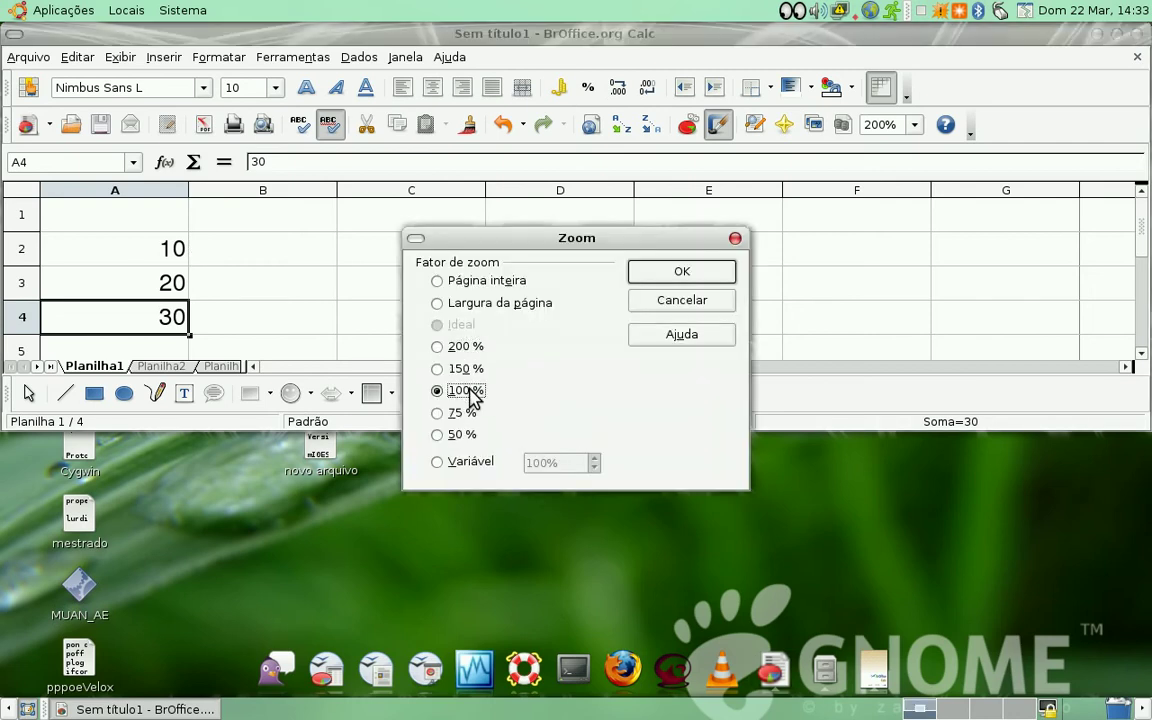
{"action": "left_click", "coordinate": [681, 275]}
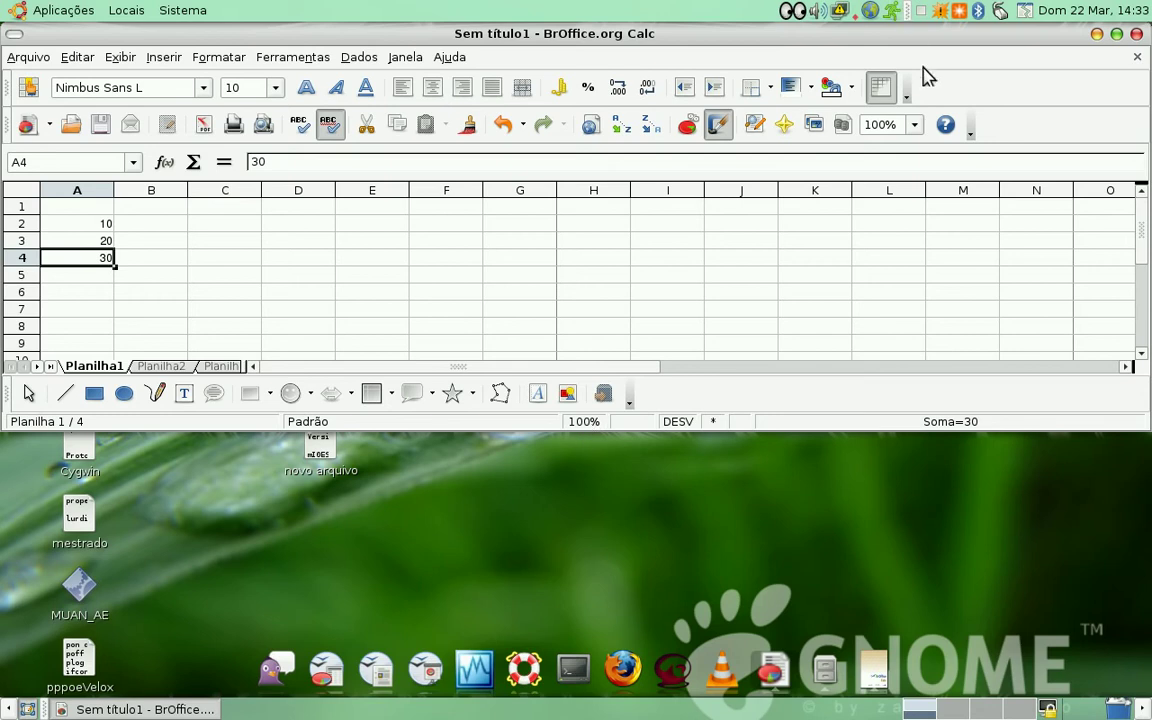
Enlarge the sheet view to 200% using the preset zoom levels.
{"action": "left_click", "coordinate": [917, 125]}
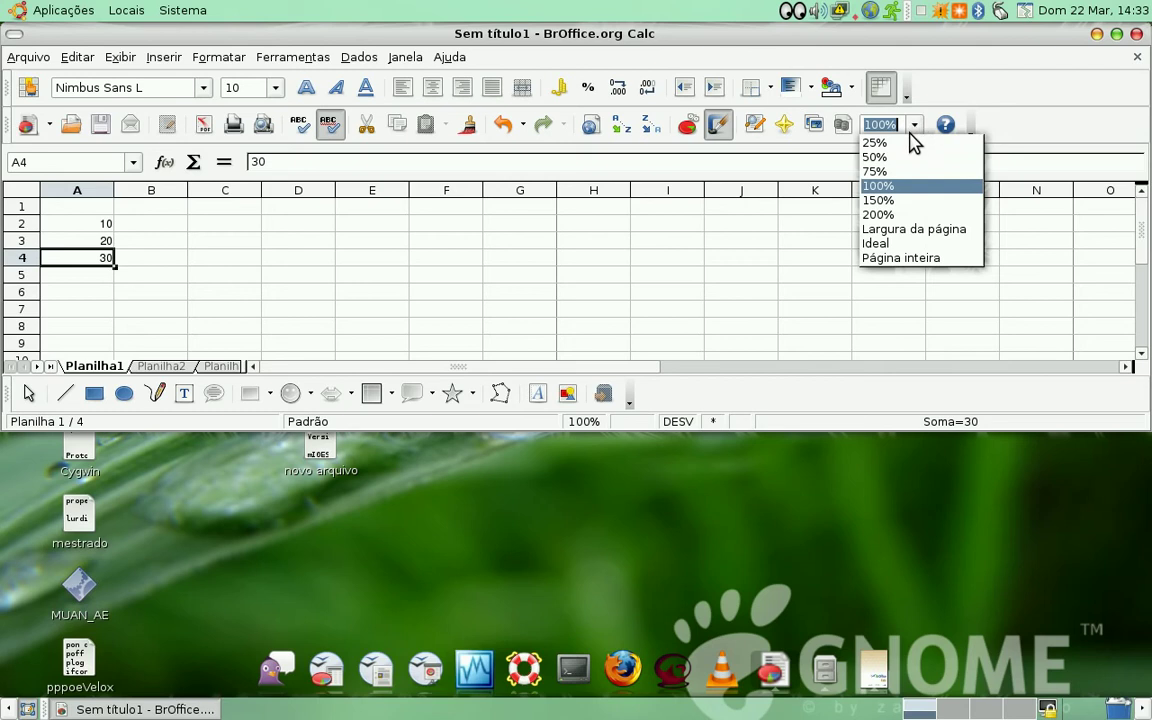
{"action": "left_click", "coordinate": [907, 216]}
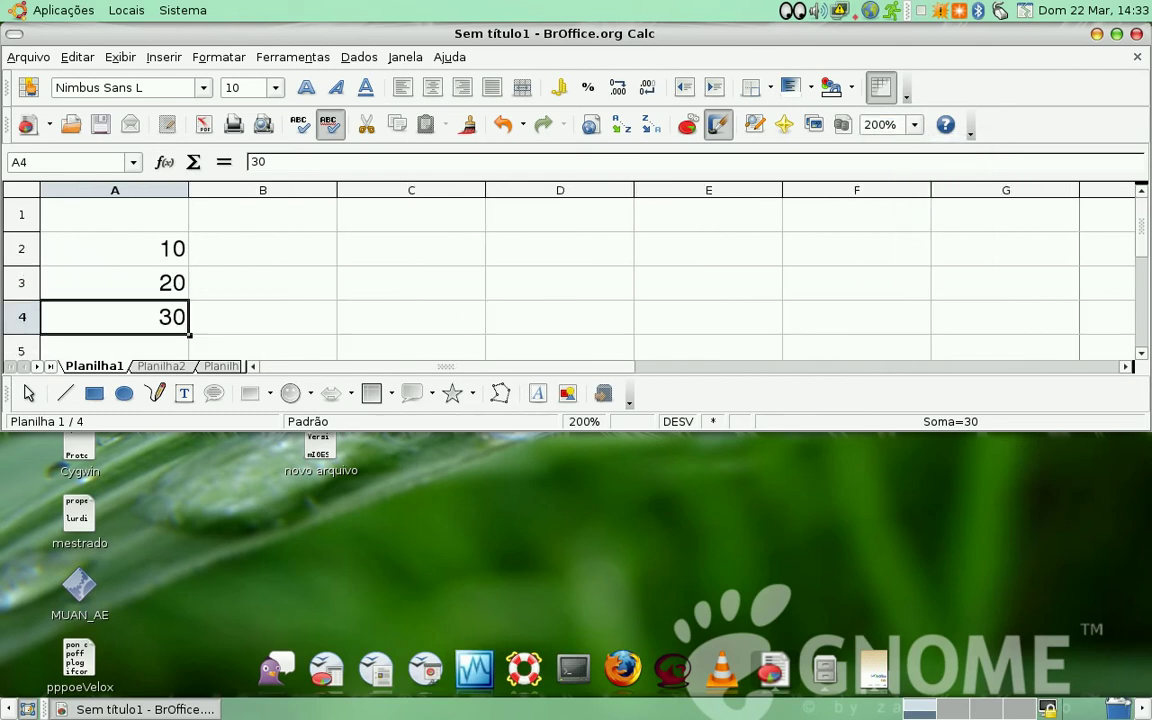
Restore the sheet's zoom factor to 100 % through the Zoom dialog.
{"action": "left_click", "coordinate": [124, 59]}
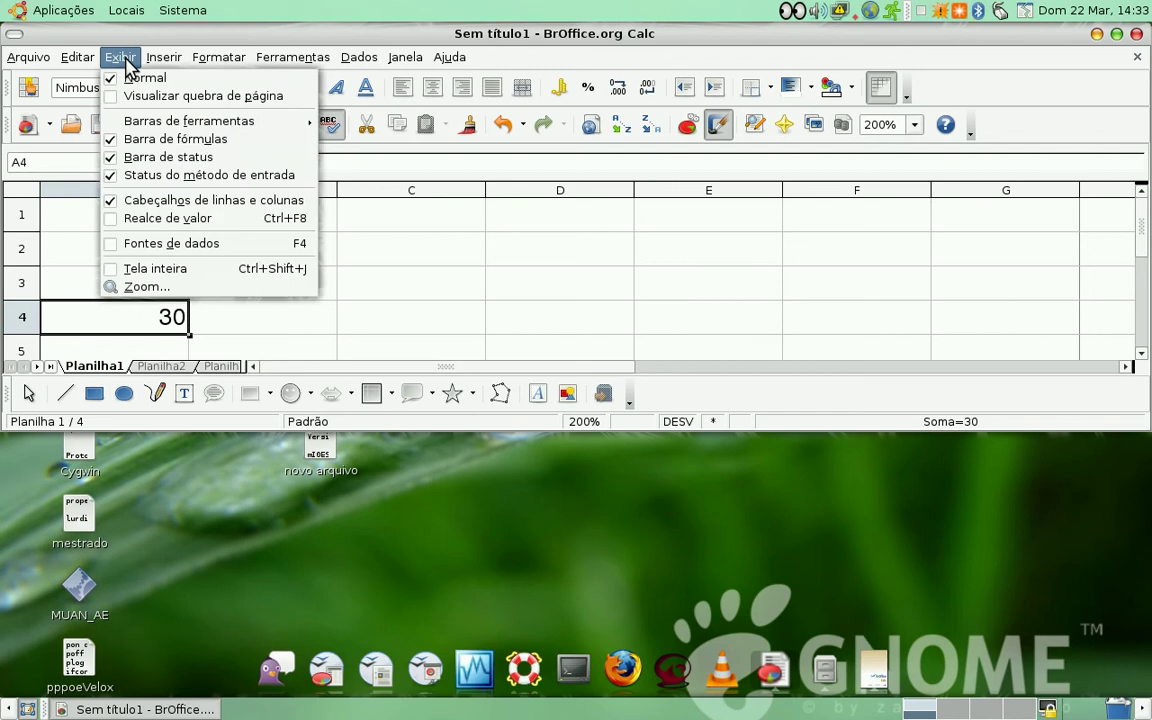
{"action": "left_click", "coordinate": [165, 286]}
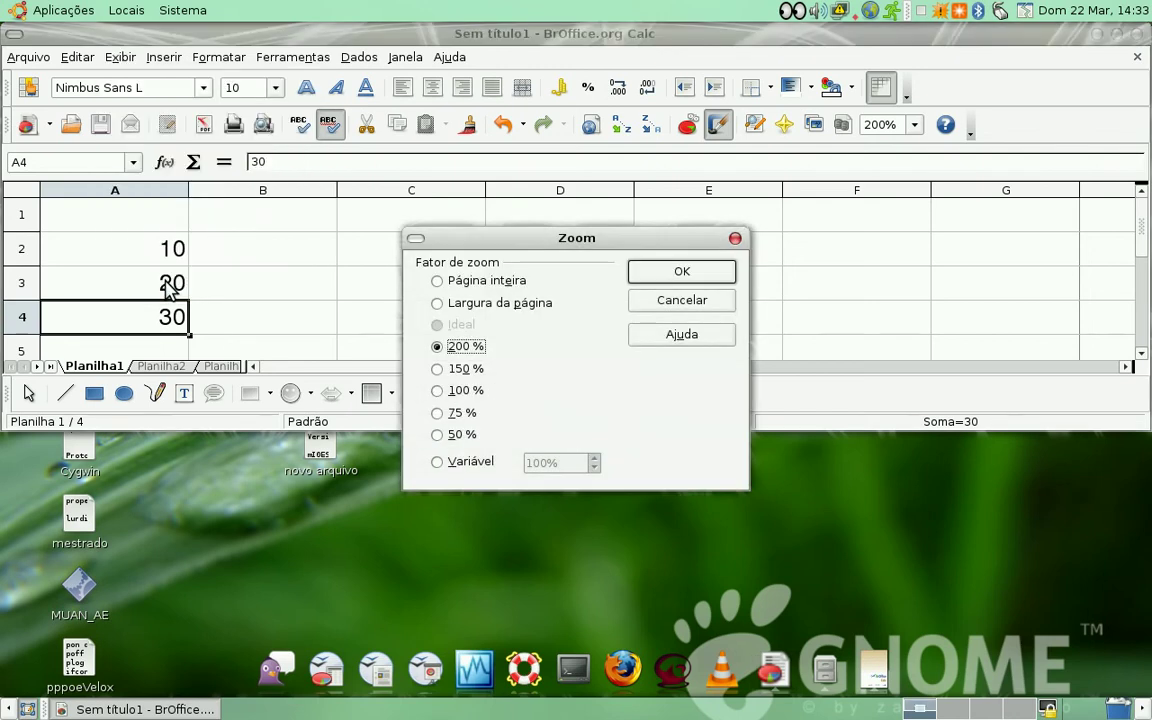
{"action": "left_click", "coordinate": [437, 390]}
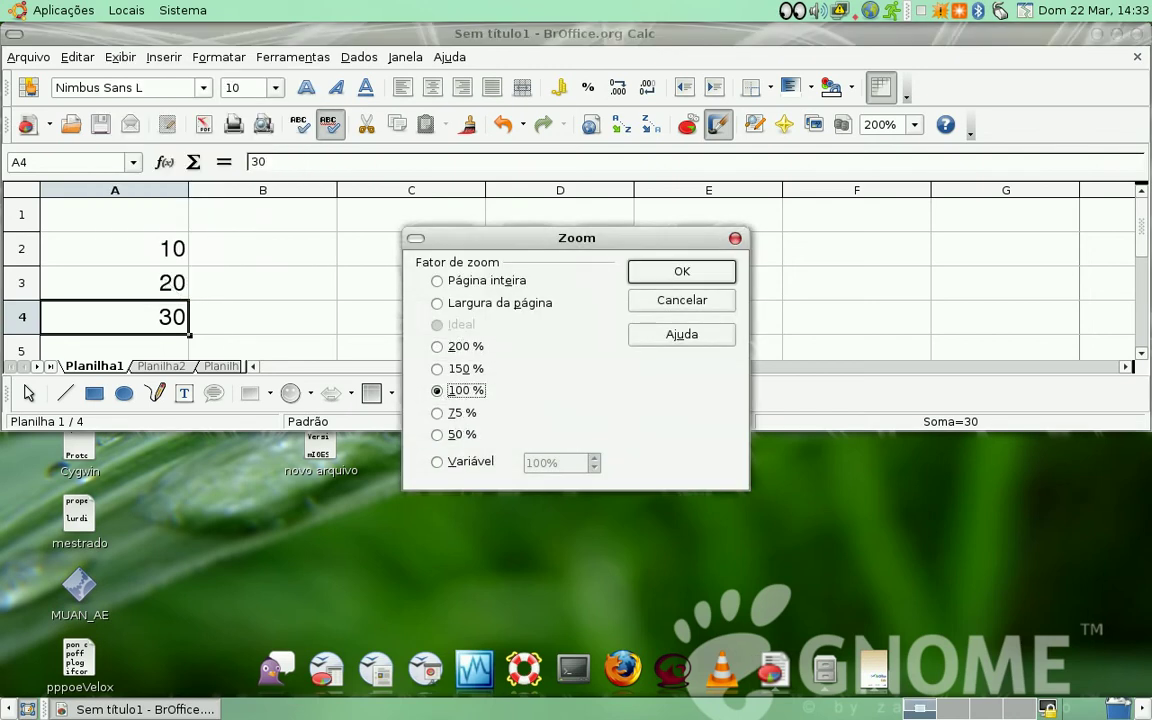
{"action": "left_click", "coordinate": [646, 276]}
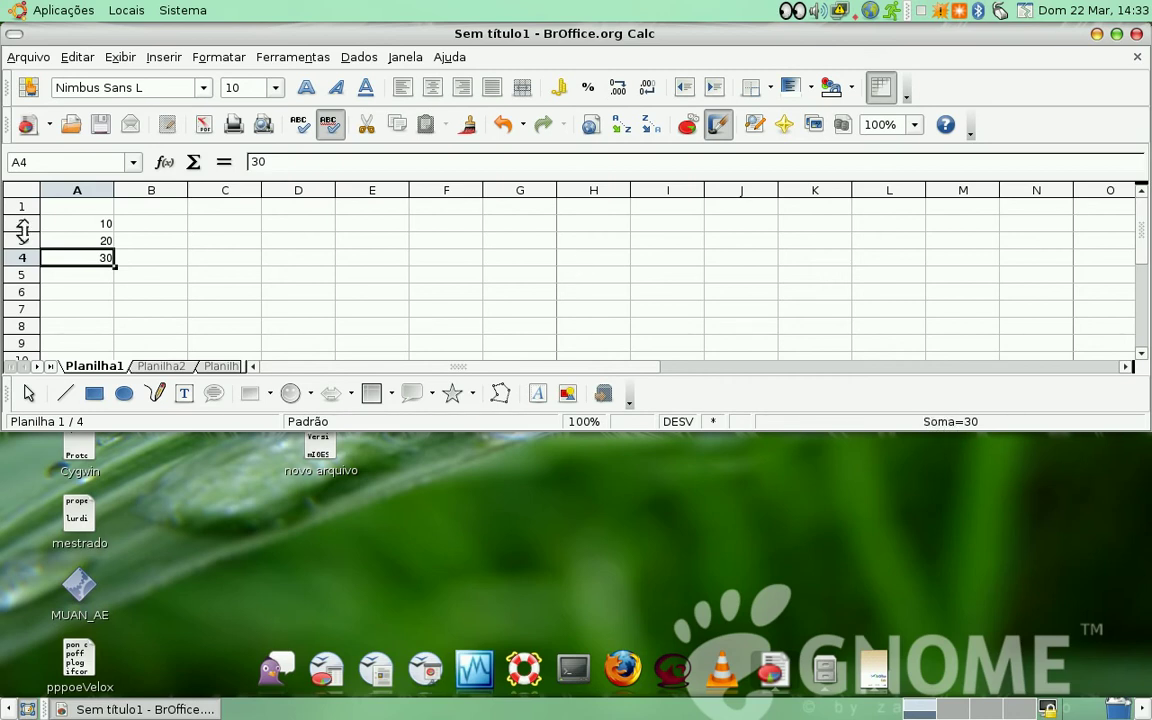
Select the range A2:A4 to check its sum in the status bar, and clear the selection by moving to cell C6.
{"action": "left_click", "coordinate": [65, 232]}
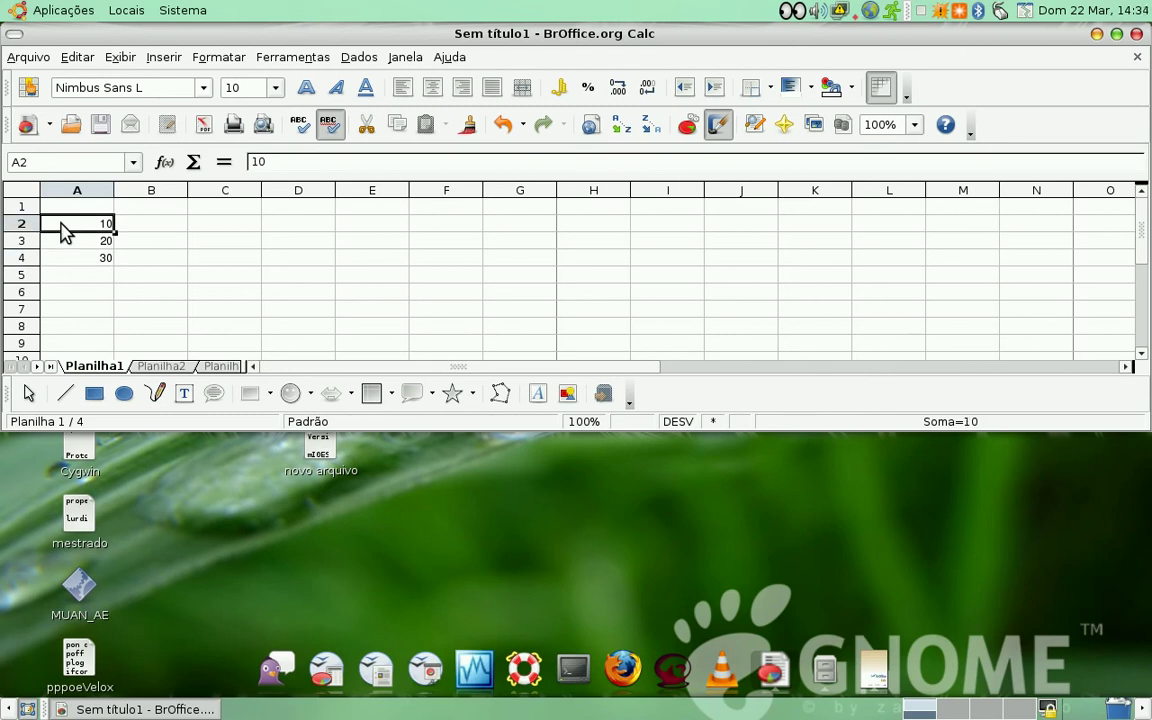
{"action": "key", "text": "shift+Down"}
{"action": "key", "text": "shift+Down"}
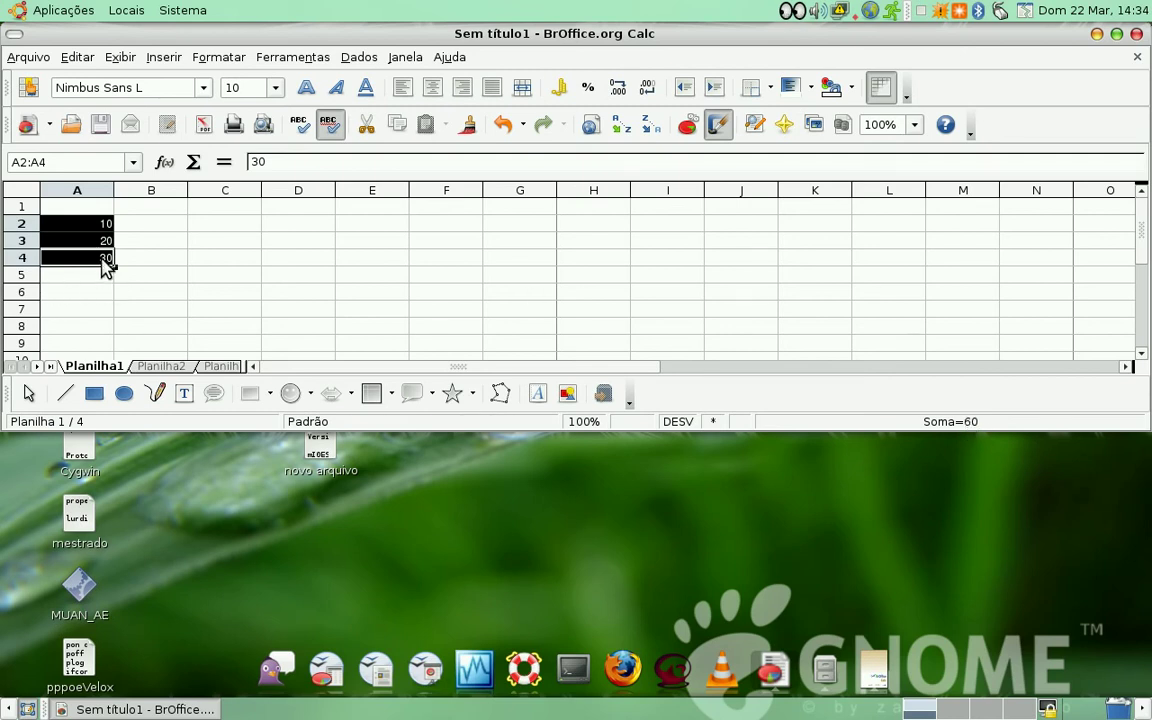
{"action": "left_click", "coordinate": [95, 220]}
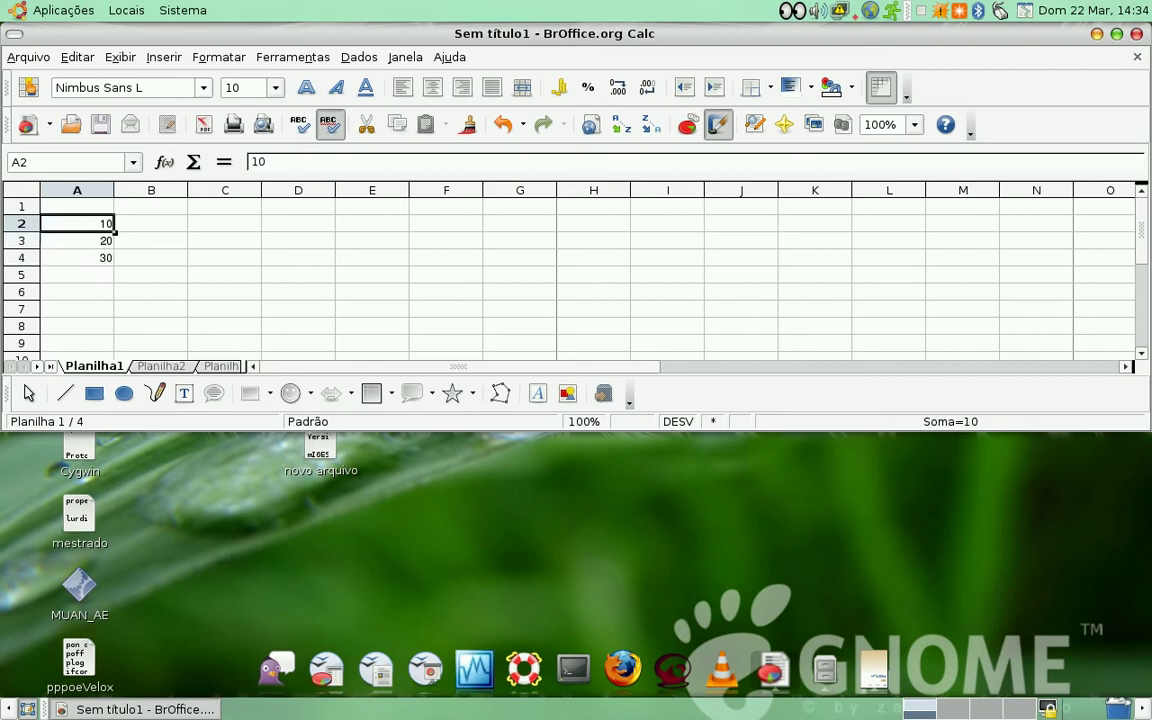
{"action": "left_click", "coordinate": [250, 292]}
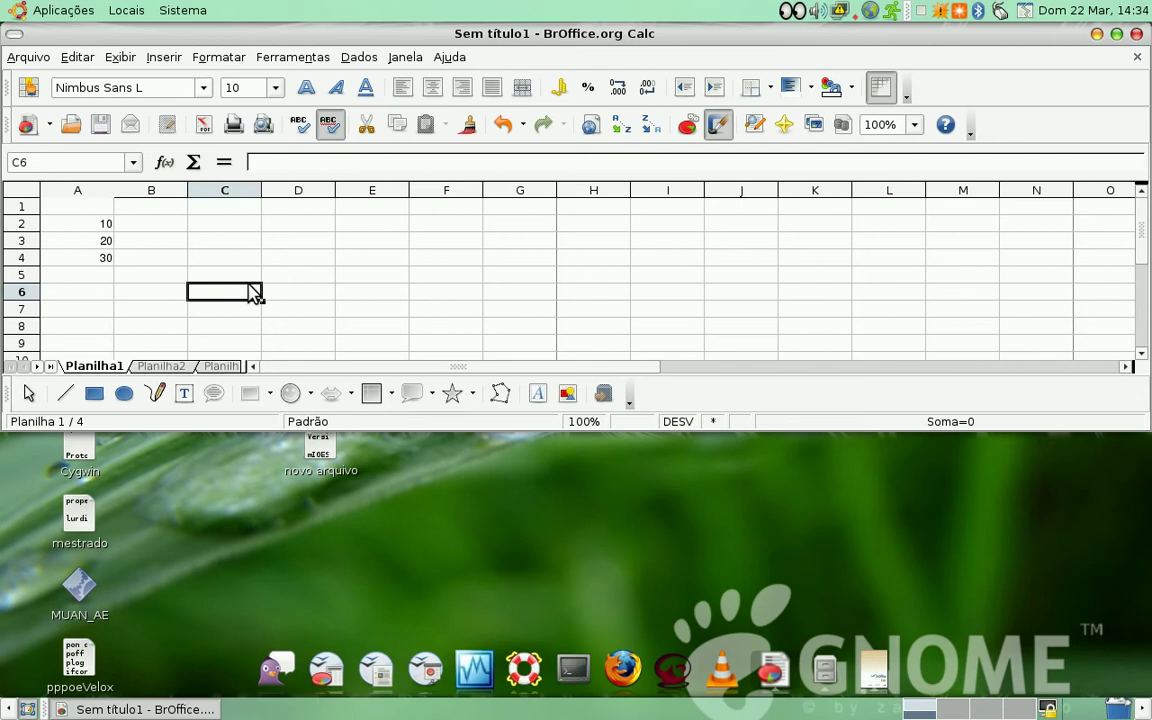
Check the sum of cells A2:A4 again by selecting them, and clear the selection by moving to cell B3.
{"action": "left_click", "coordinate": [76, 226]}
{"action": "key", "text": "shift+Down"}
{"action": "key", "text": "shift+Down"}
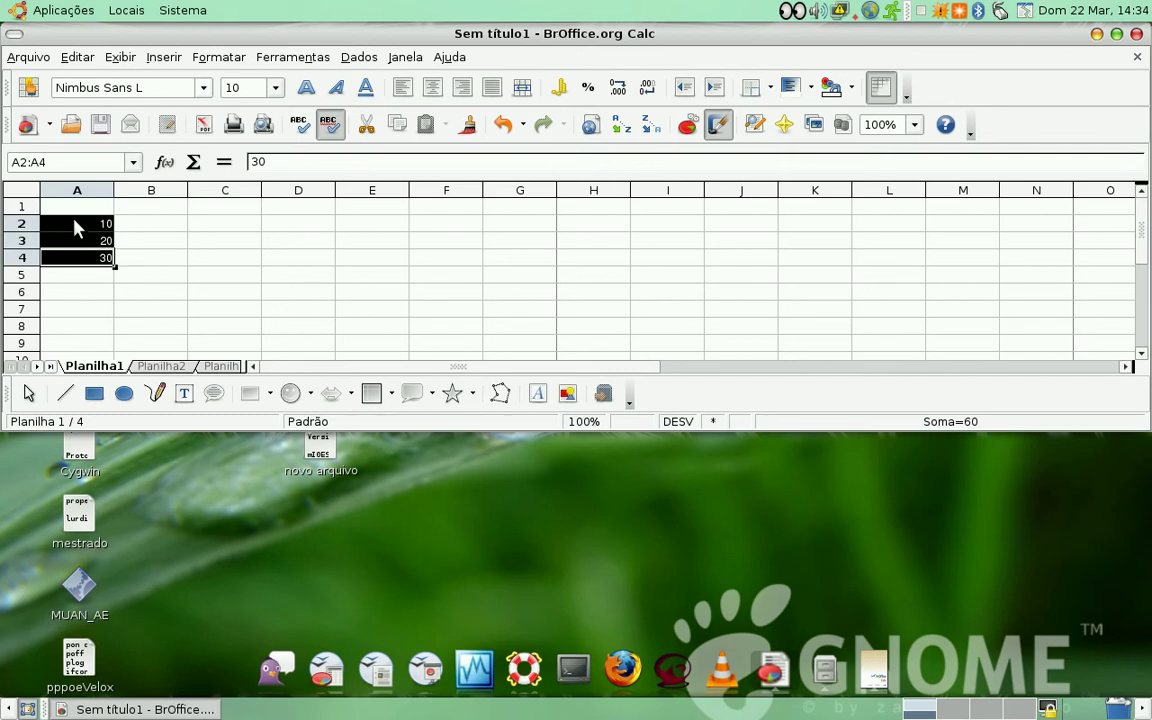
{"action": "left_click", "coordinate": [162, 242]}
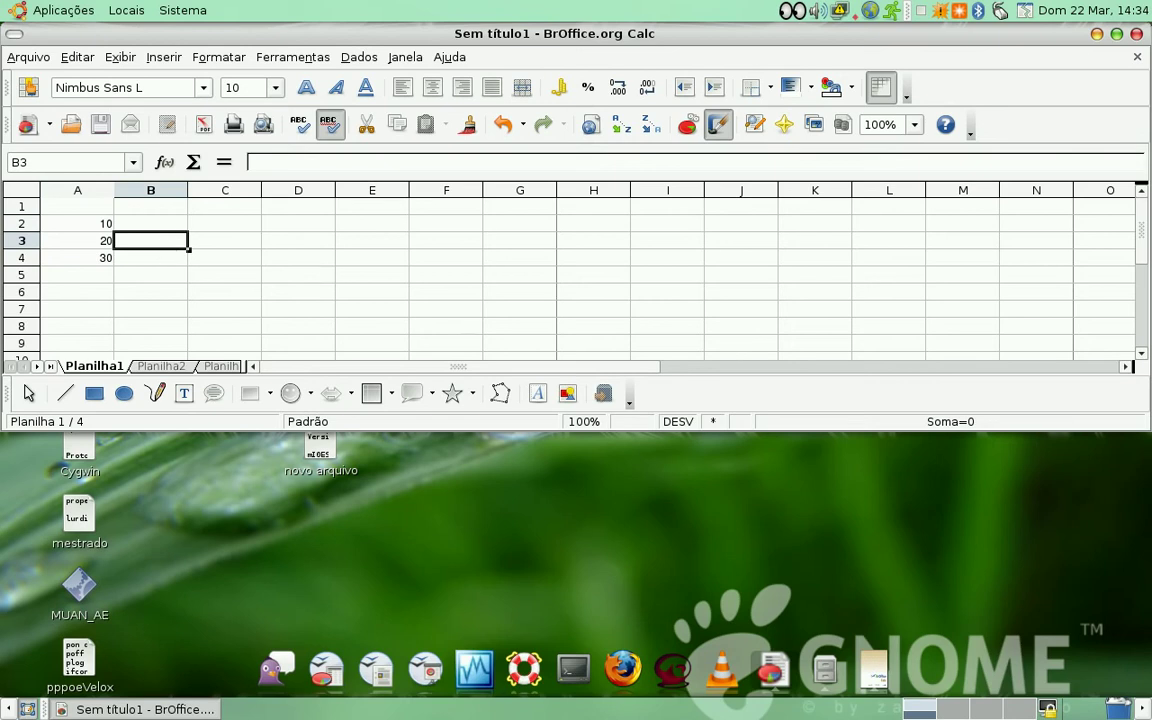
Maximize the spreadsheet window and move to cell F12.
{"action": "left_click", "coordinate": [1117, 34]}
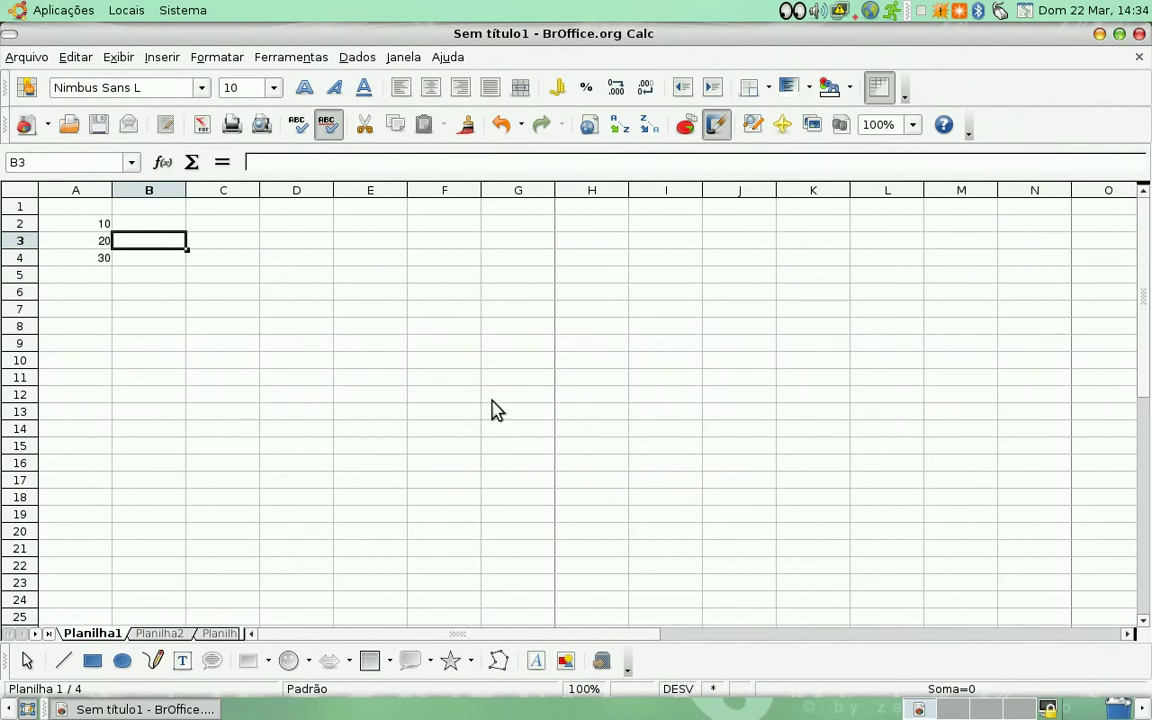
{"action": "left_click", "coordinate": [416, 396]}
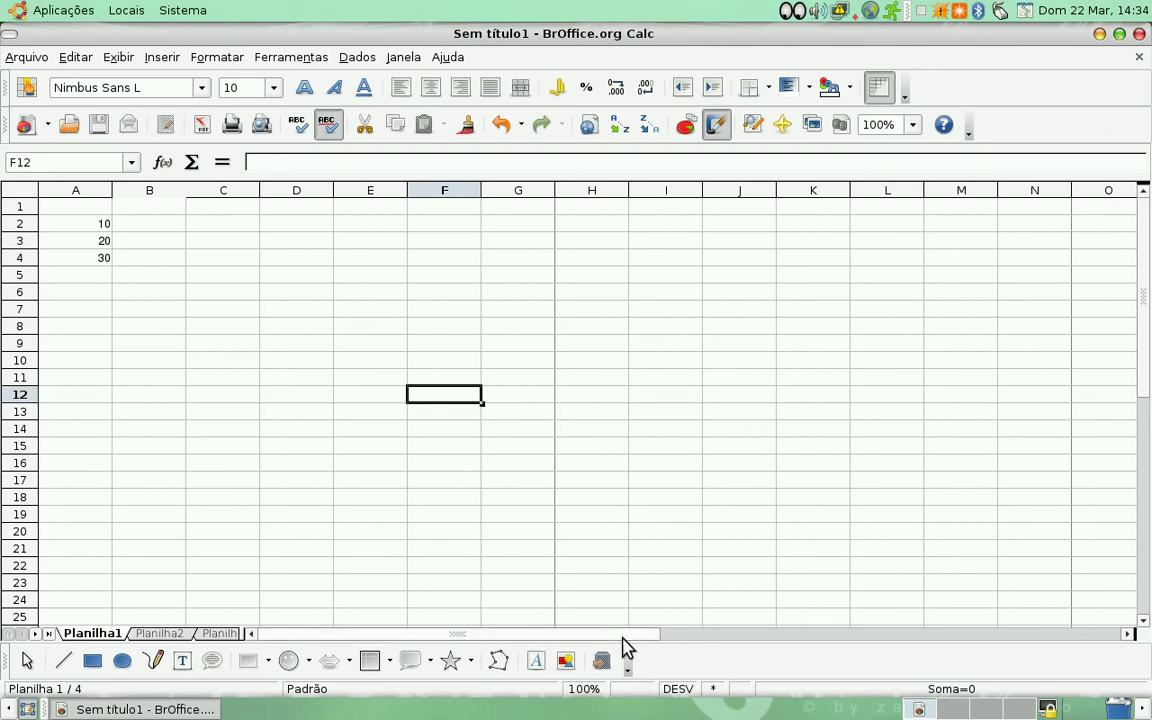
{"action": "left_click_drag", "start_coordinate": [627, 640], "coordinate": [631, 667]}
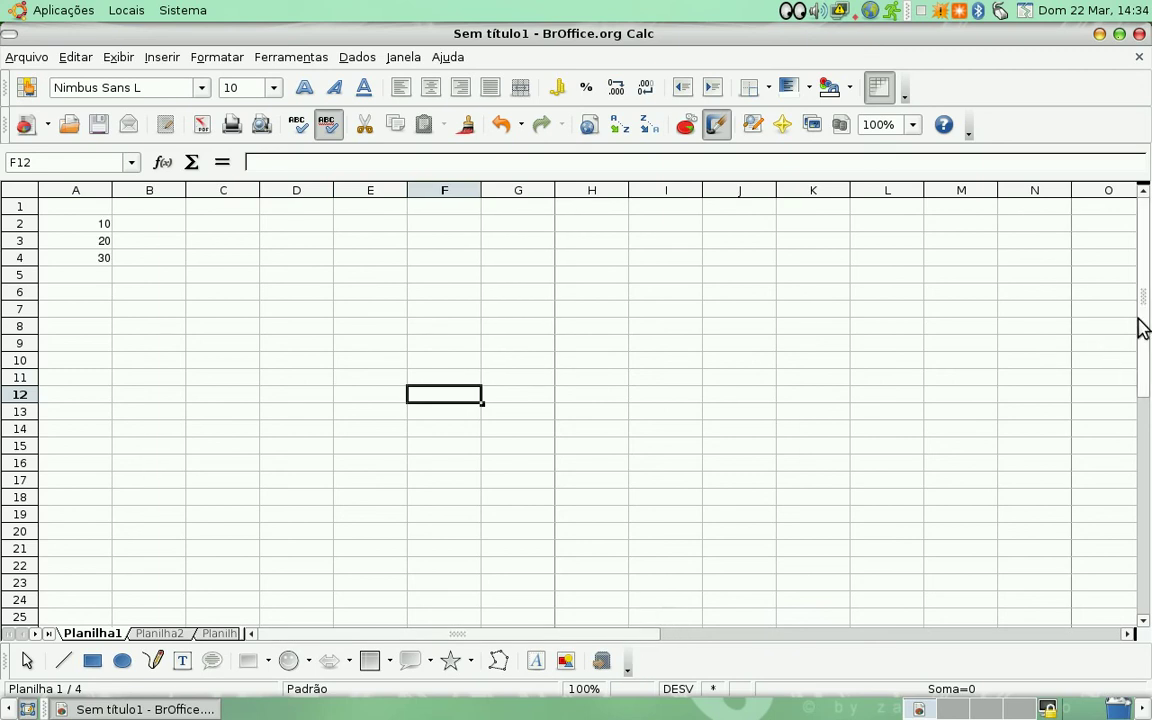
{"action": "mouse_move", "coordinate": [1144, 329]}
{"action": "left_mouse_down"}
{"action": "mouse_move", "coordinate": [1150, 413]}
{"action": "mouse_move", "coordinate": [1150, 320]}
{"action": "left_mouse_up"}
Select the entire column F, look at the columns as far as AE, and return to the start of the sheet.
{"action": "left_click", "coordinate": [435, 191]}
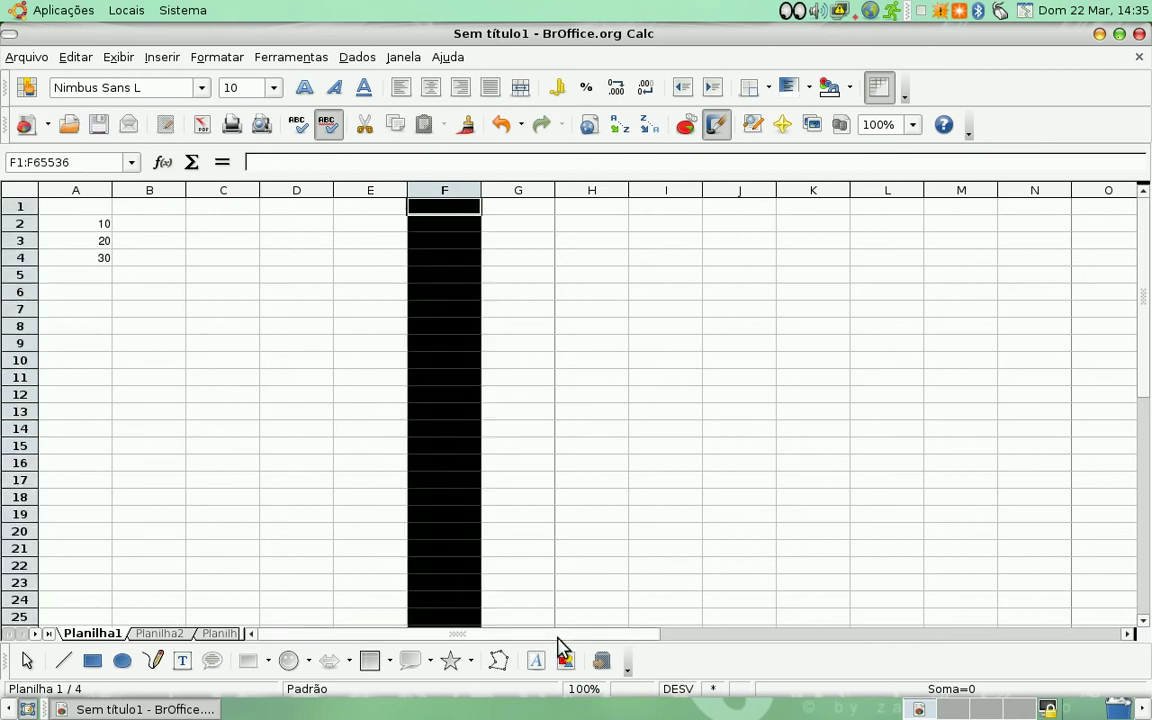
{"action": "left_click_drag", "start_coordinate": [556, 634], "coordinate": [1066, 640]}
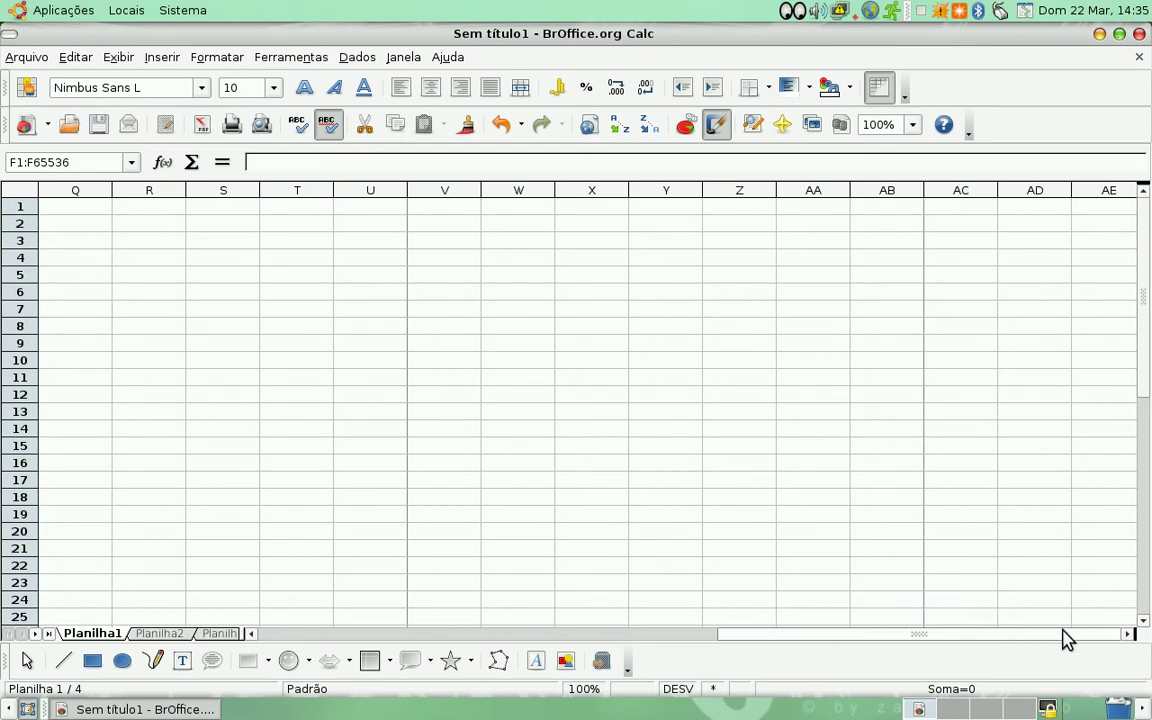
{"action": "left_click_drag", "start_coordinate": [1066, 640], "coordinate": [30, 318]}
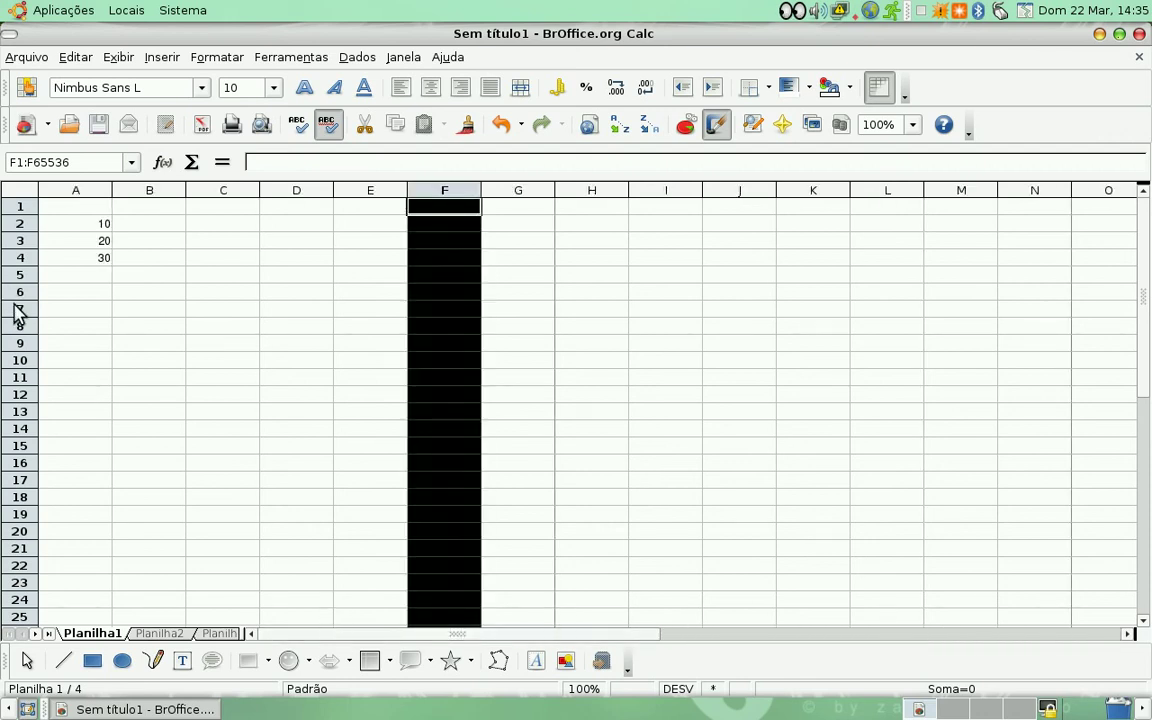
Select the entire row 7 and clear the selection by moving to cell L7.
{"action": "left_click", "coordinate": [19, 310]}
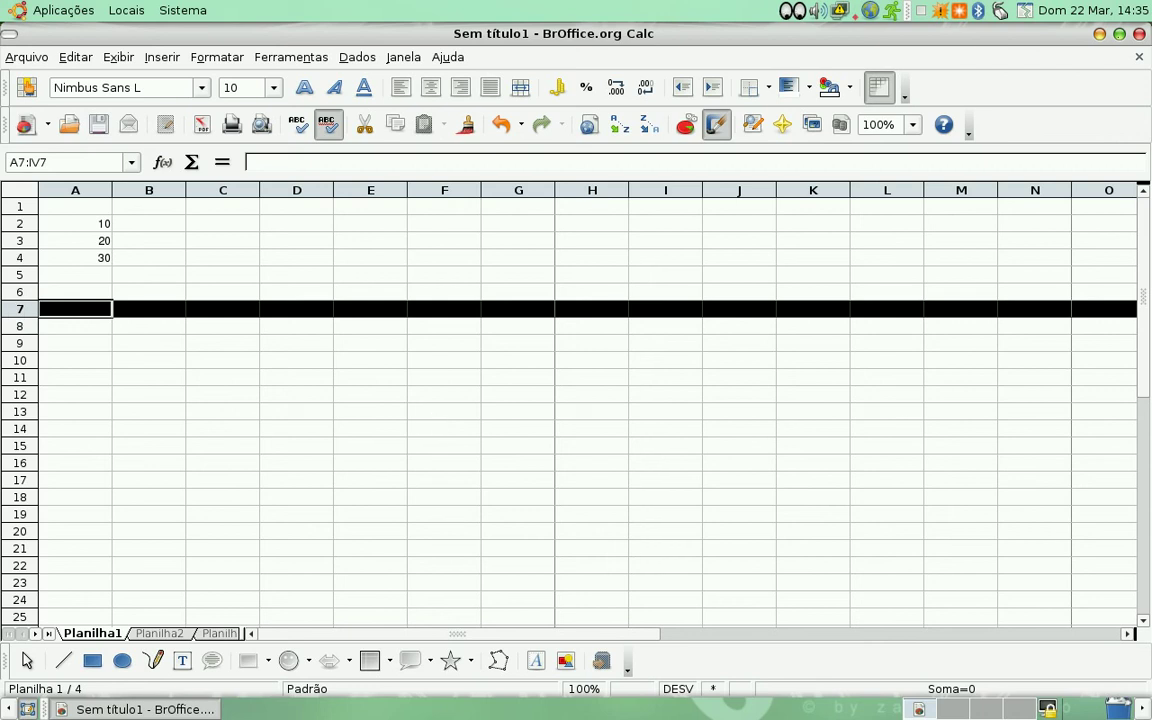
{"action": "left_click_drag", "start_coordinate": [1147, 334], "coordinate": [1142, 162]}
{"action": "left_click", "coordinate": [888, 320]}
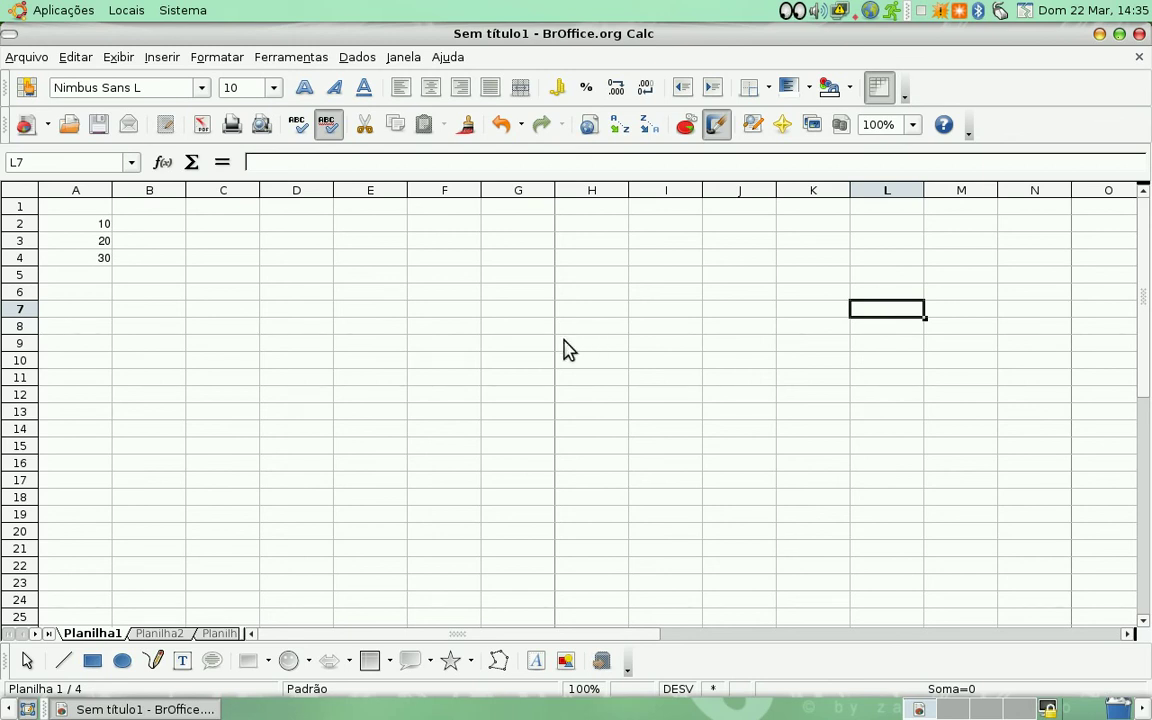
Select columns E, A, B and C one at a time, finishing on cell D1.
{"action": "left_click", "coordinate": [362, 197]}
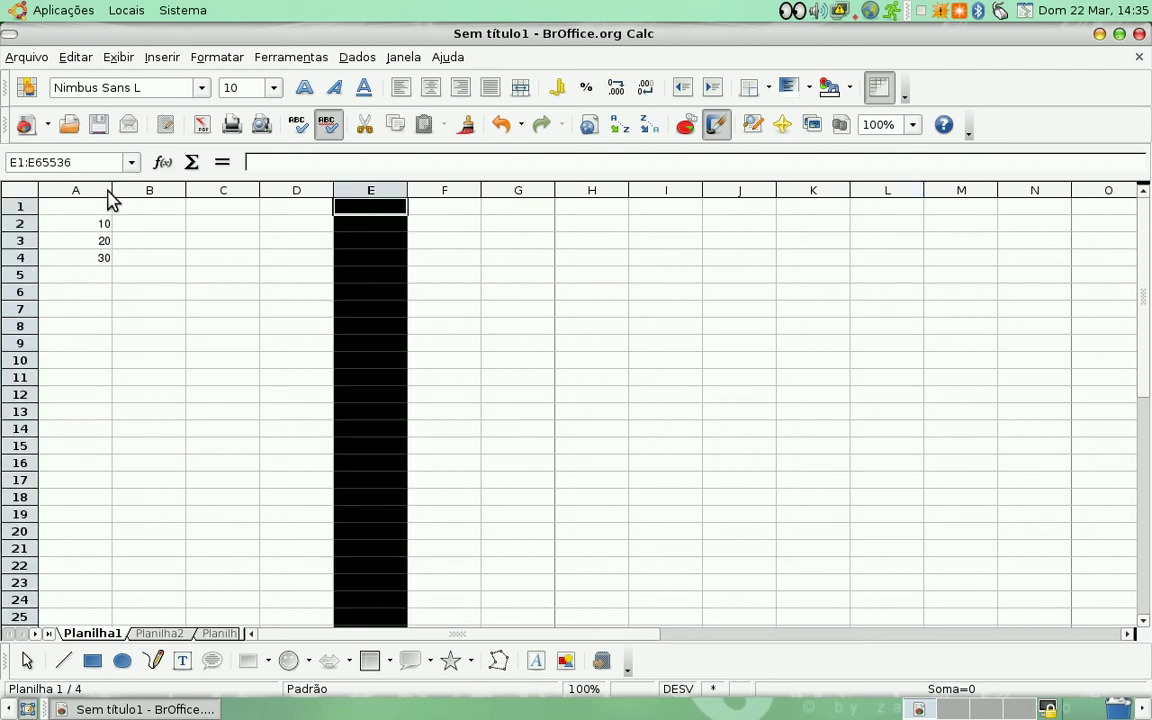
{"action": "left_click", "coordinate": [108, 198]}
{"action": "left_click", "coordinate": [140, 192]}
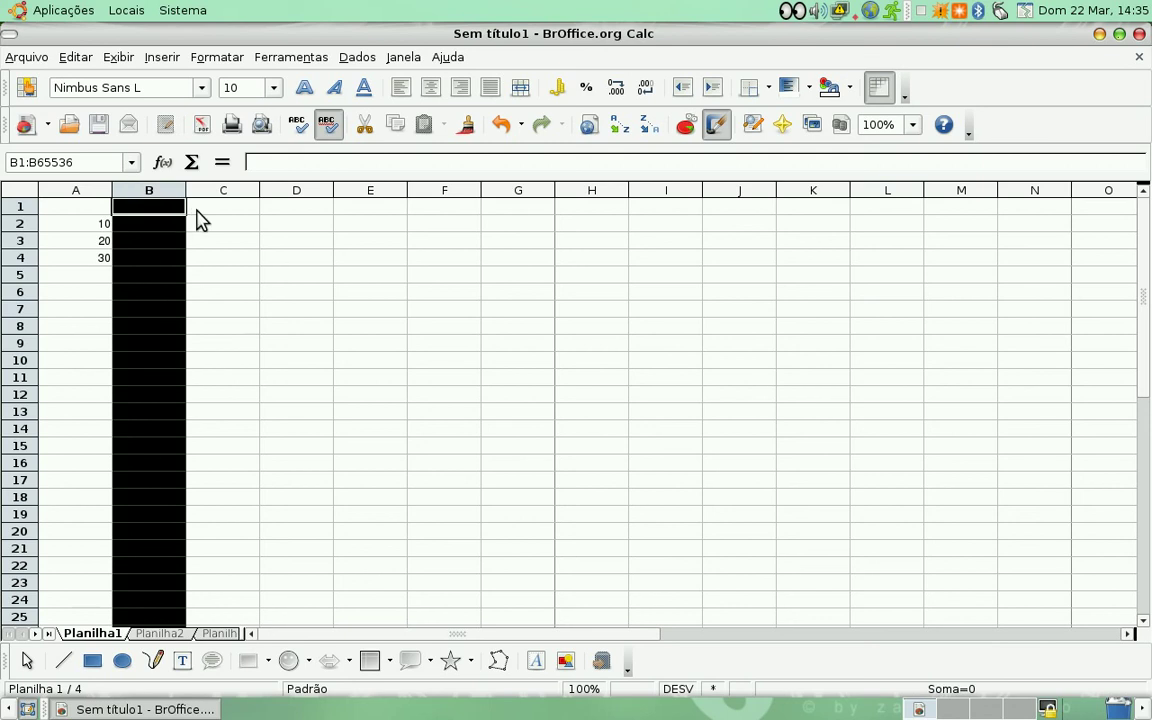
{"action": "left_click", "coordinate": [223, 191]}
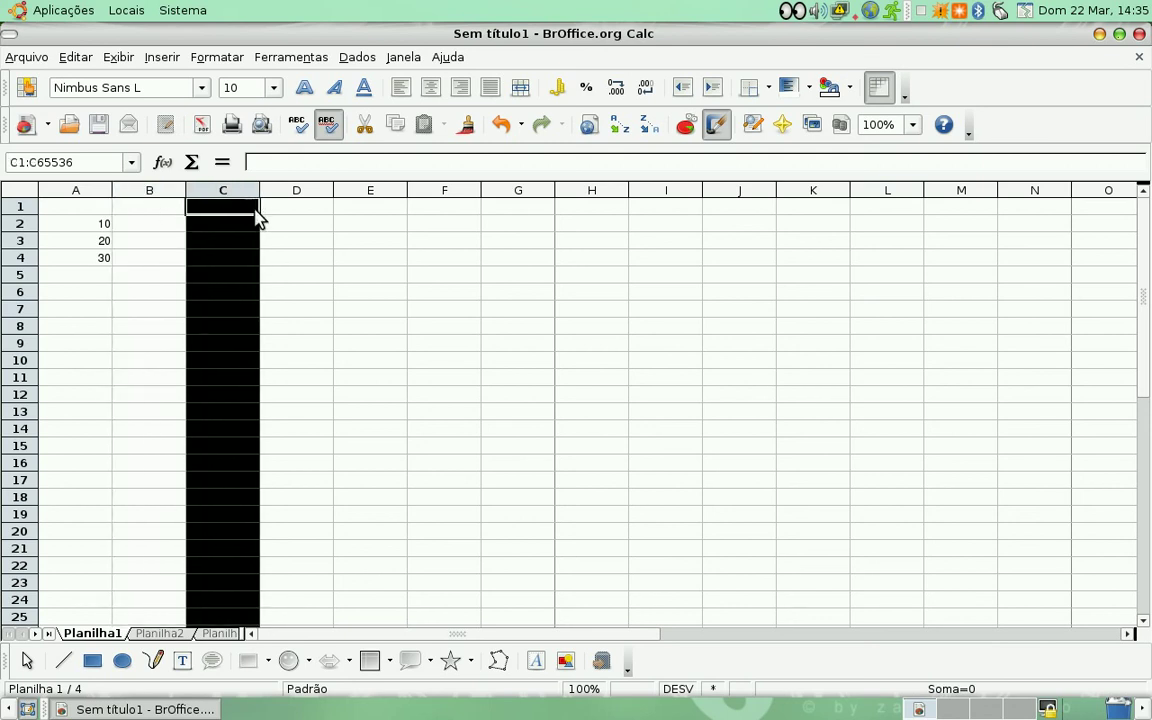
{"action": "left_click", "coordinate": [278, 205]}
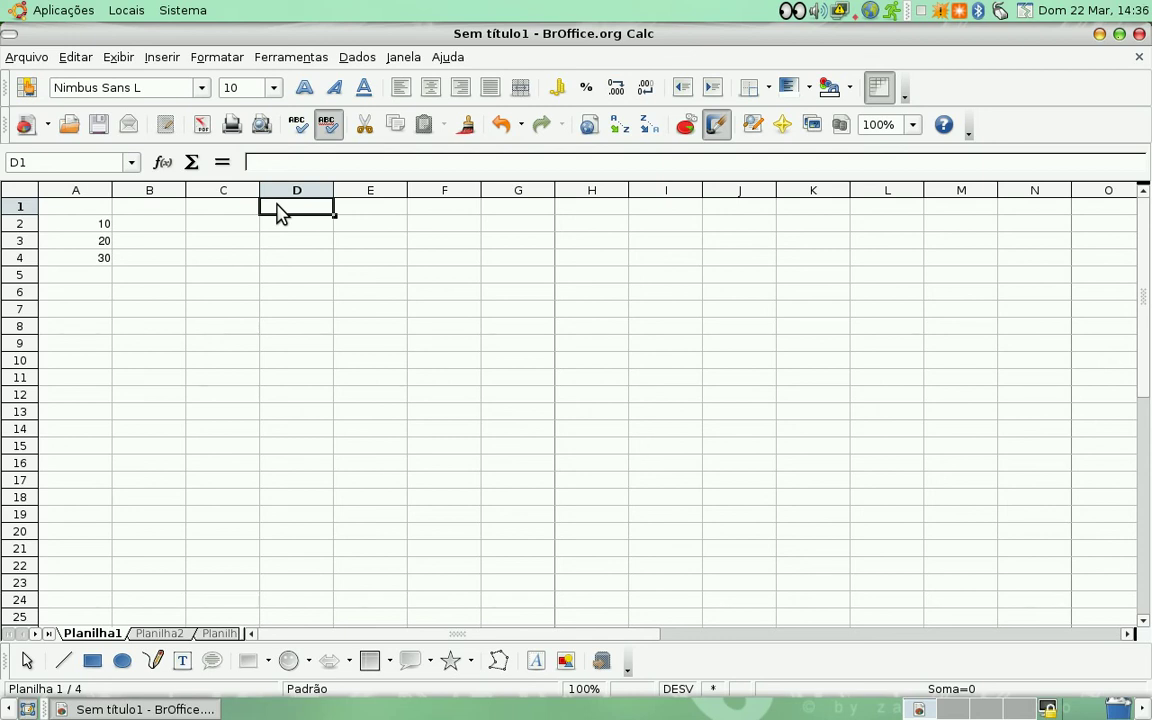
Jump to the sheet's last column, IV, select it entirely, and return to cell A1.
{"action": "key", "text": "ctrl+Right"}
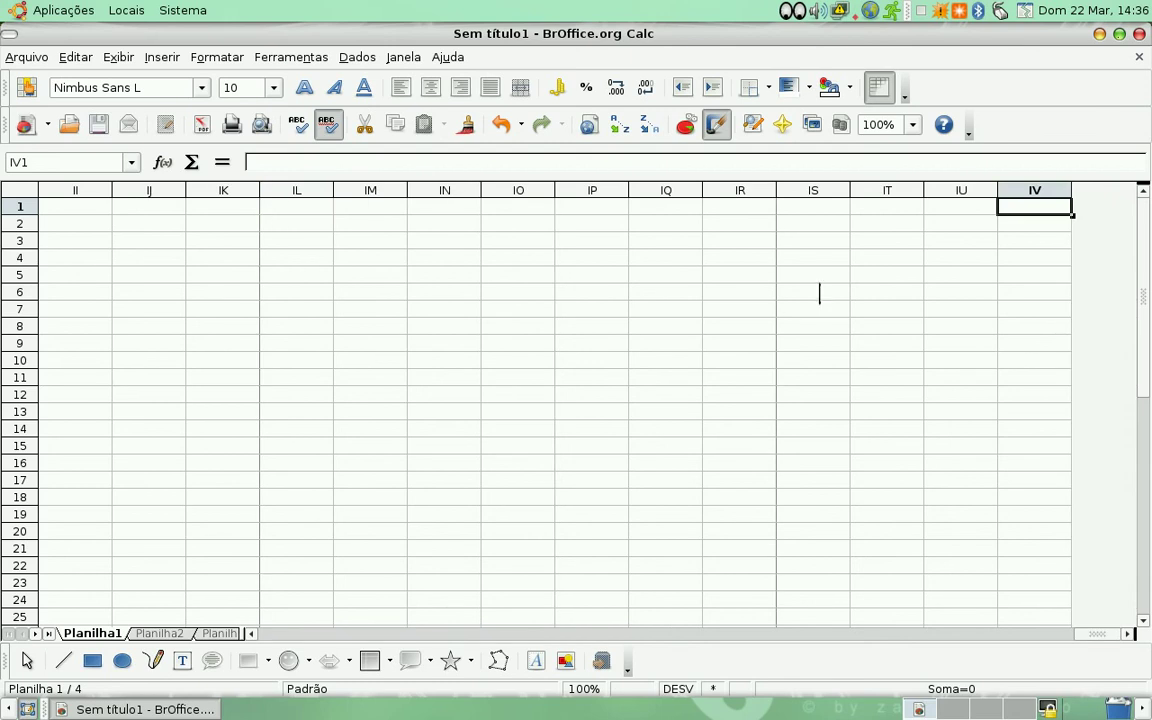
{"action": "left_click", "coordinate": [1035, 191]}
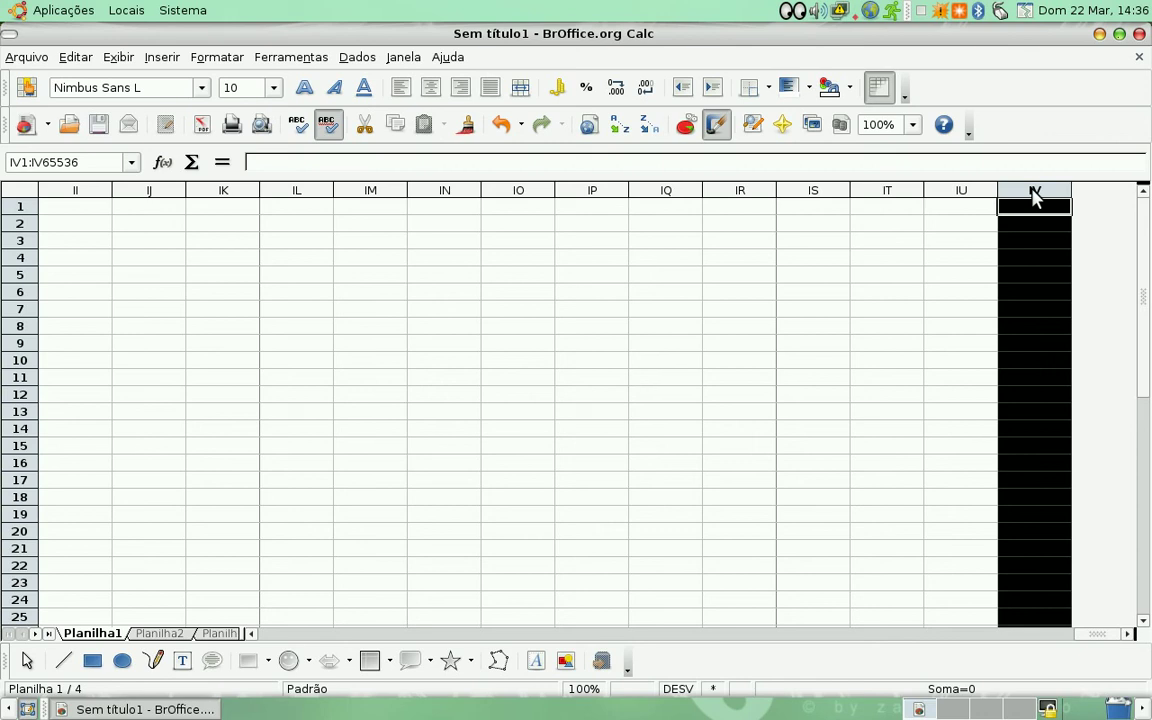
{"action": "left_click", "coordinate": [940, 265]}
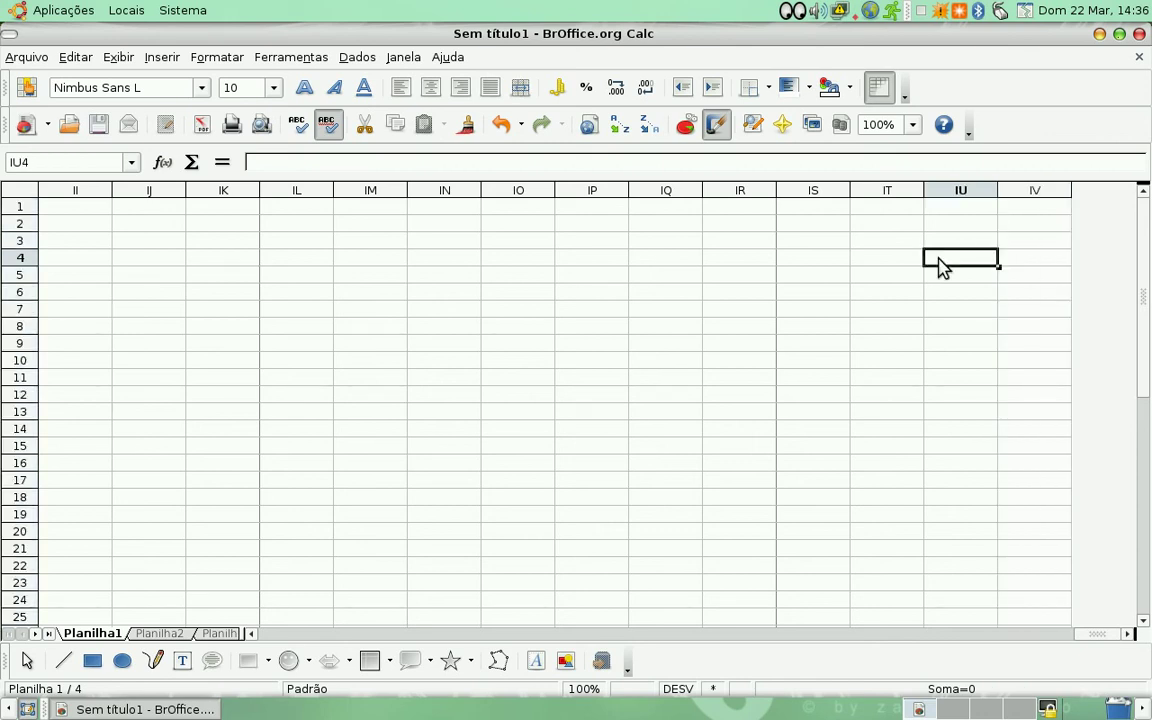
{"action": "key", "text": "ctrl+Home"}
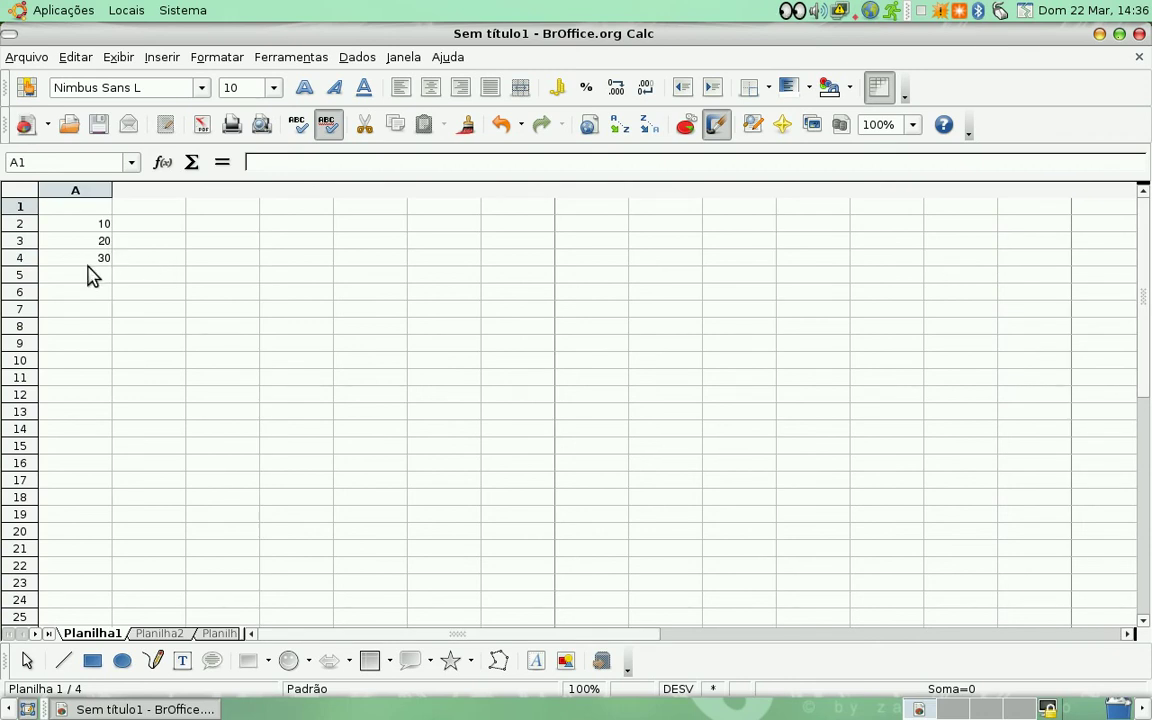
Select rows 1, 2 and 3 one at a time, finishing on cell A3.
{"action": "left_click", "coordinate": [19, 206]}
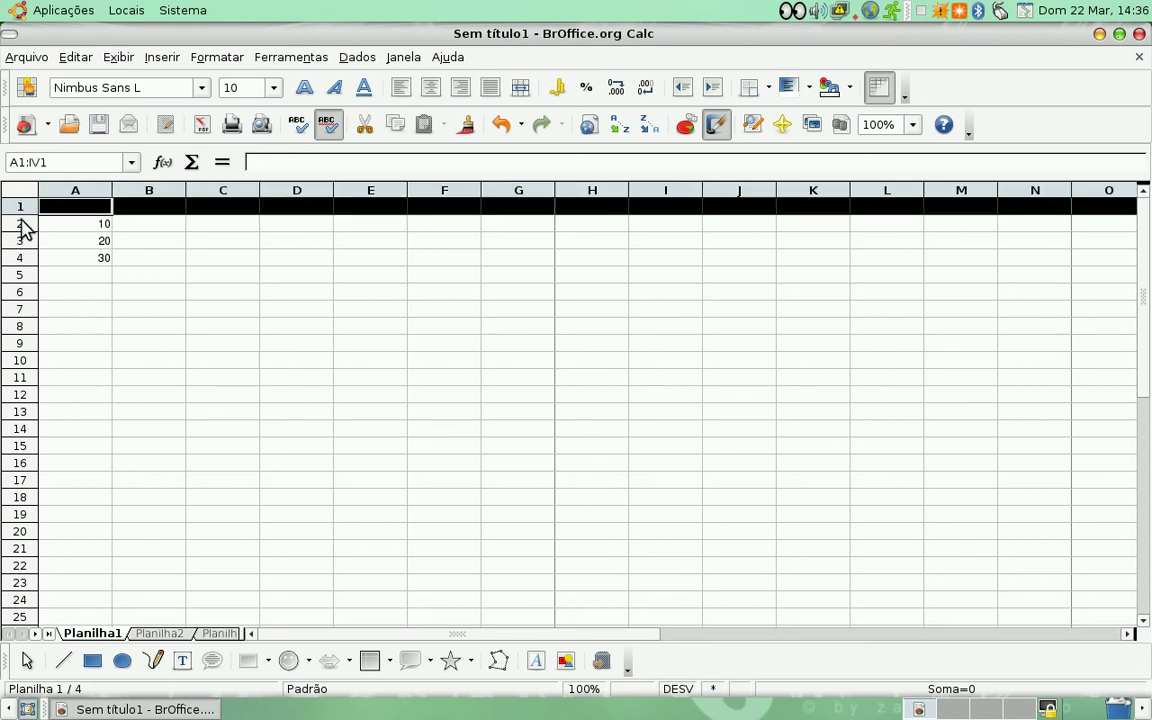
{"action": "left_click", "coordinate": [20, 224]}
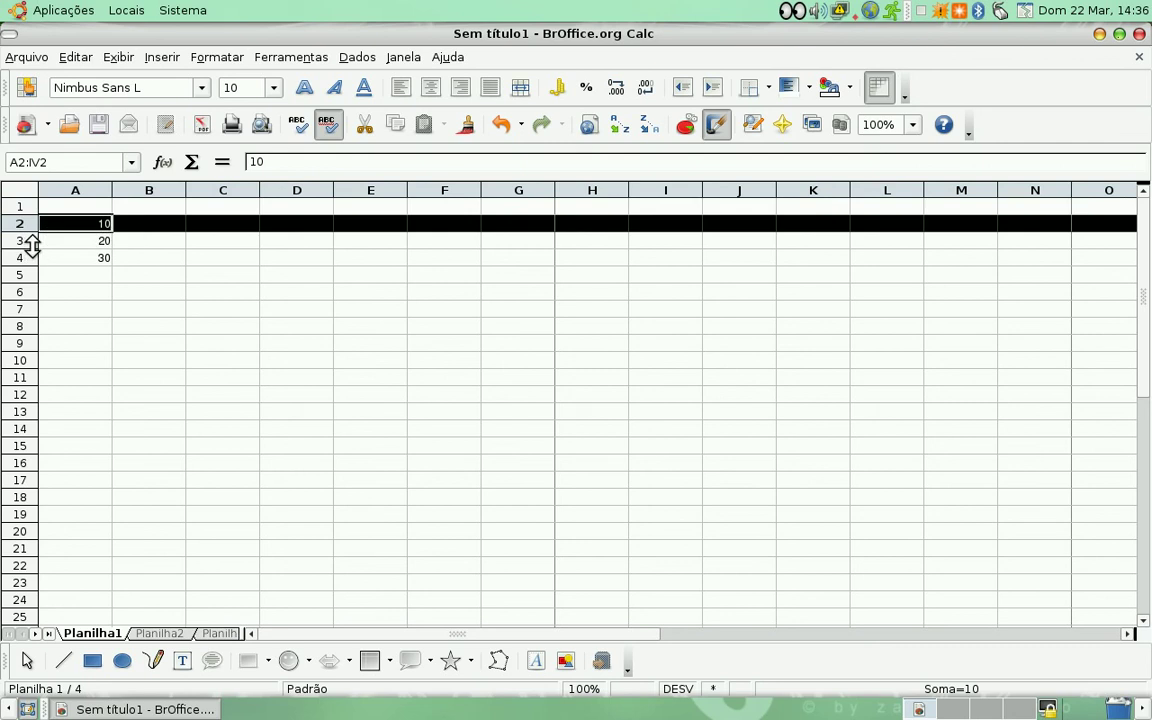
{"action": "left_click", "coordinate": [32, 243]}
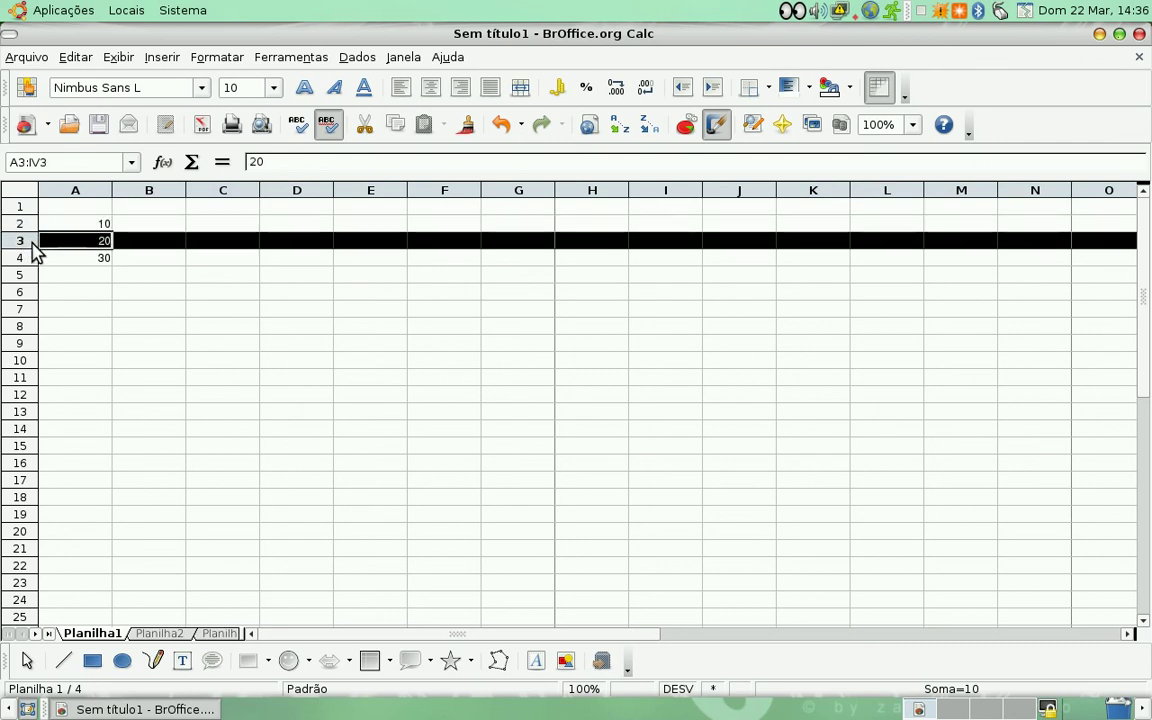
{"action": "left_click", "coordinate": [58, 245]}
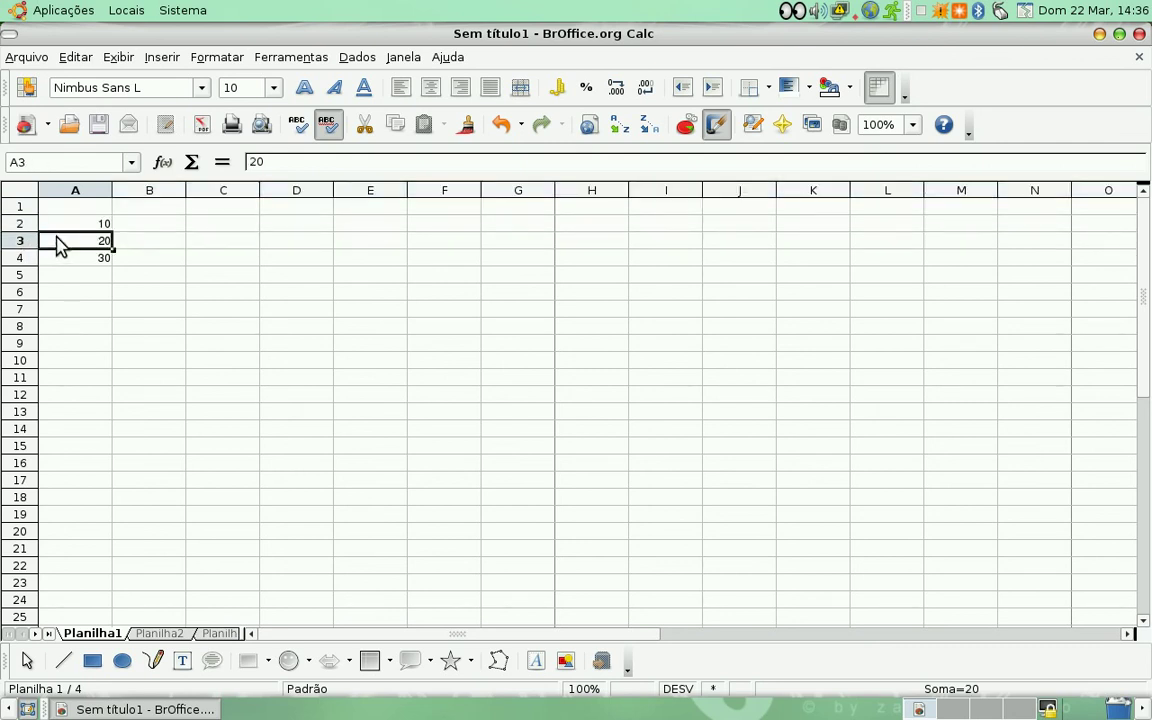
Jump to the sheet's last row in column A, cell A65536, and return to cell A1.
{"action": "key", "text": "Down"}
{"action": "key", "text": "ctrl+Down"}
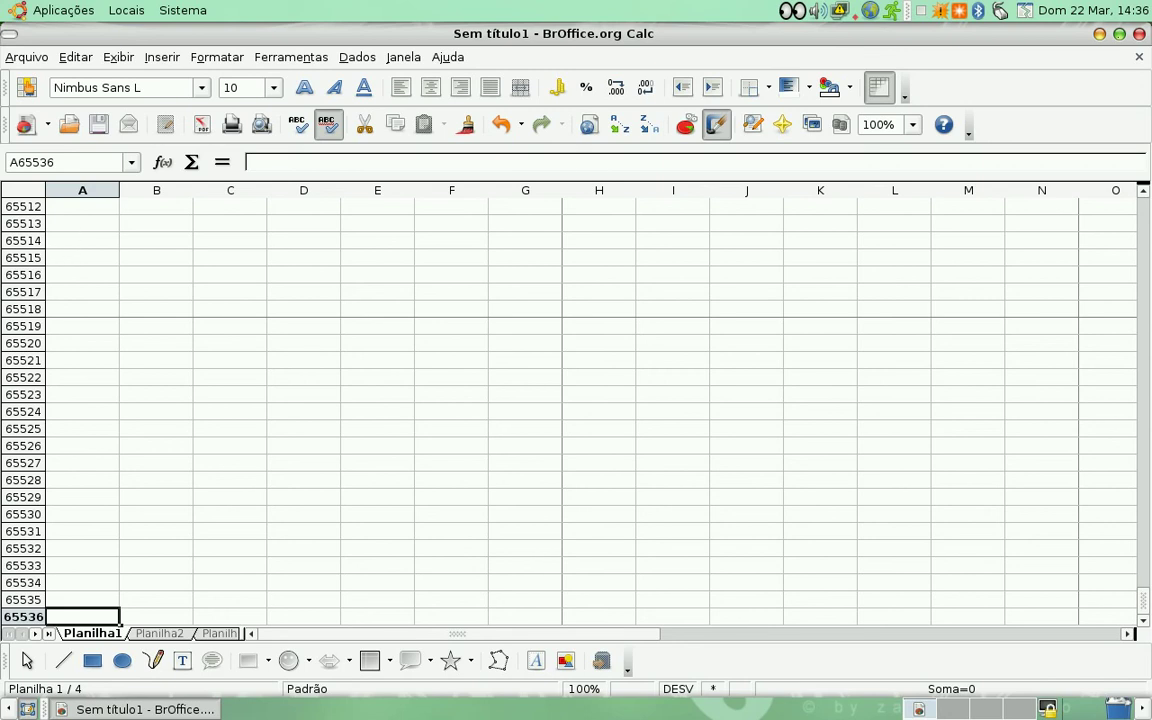
{"action": "key", "text": "ctrl+Home"}
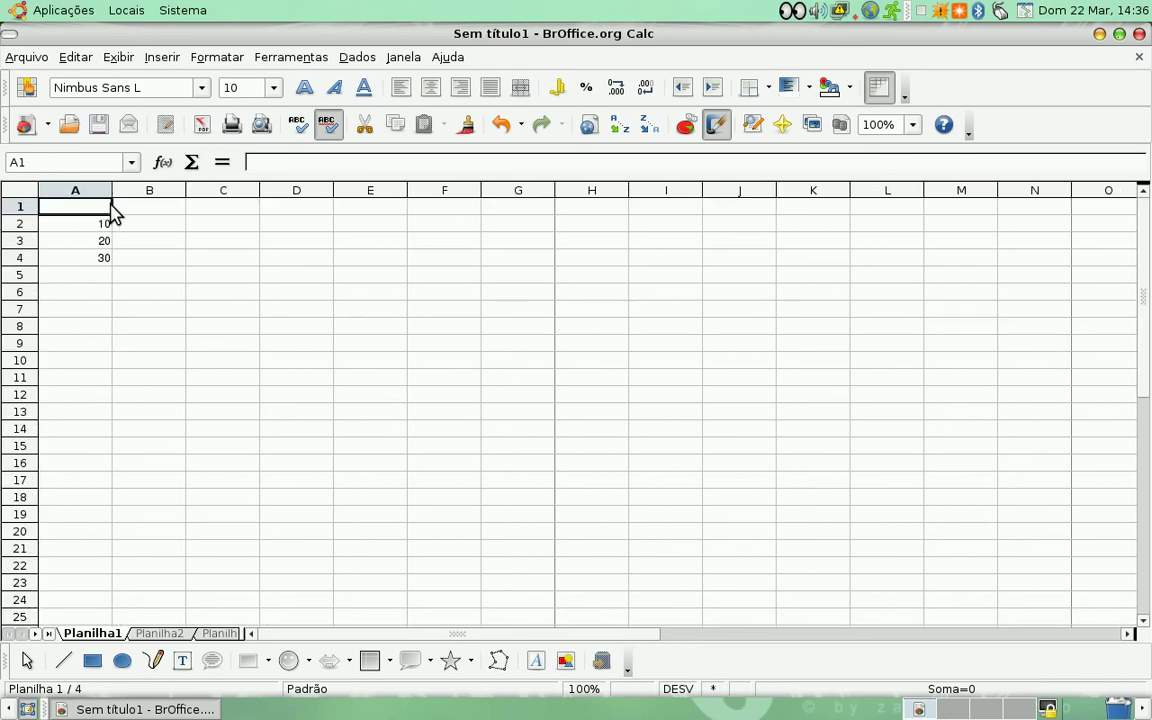
Select column E and row 10 together, and make their intersection, cell E10, the active cell.
{"action": "left_click", "coordinate": [346, 191]}
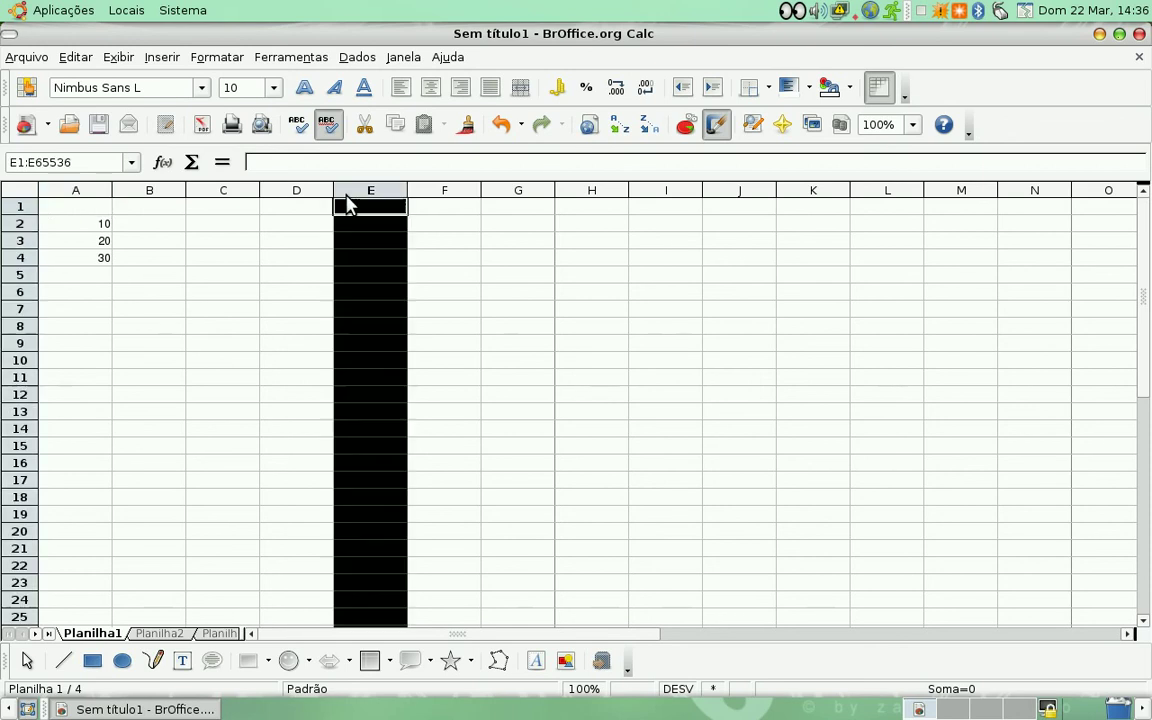
{"action": "left_click", "coordinate": [18, 360], "text": "ctrl"}
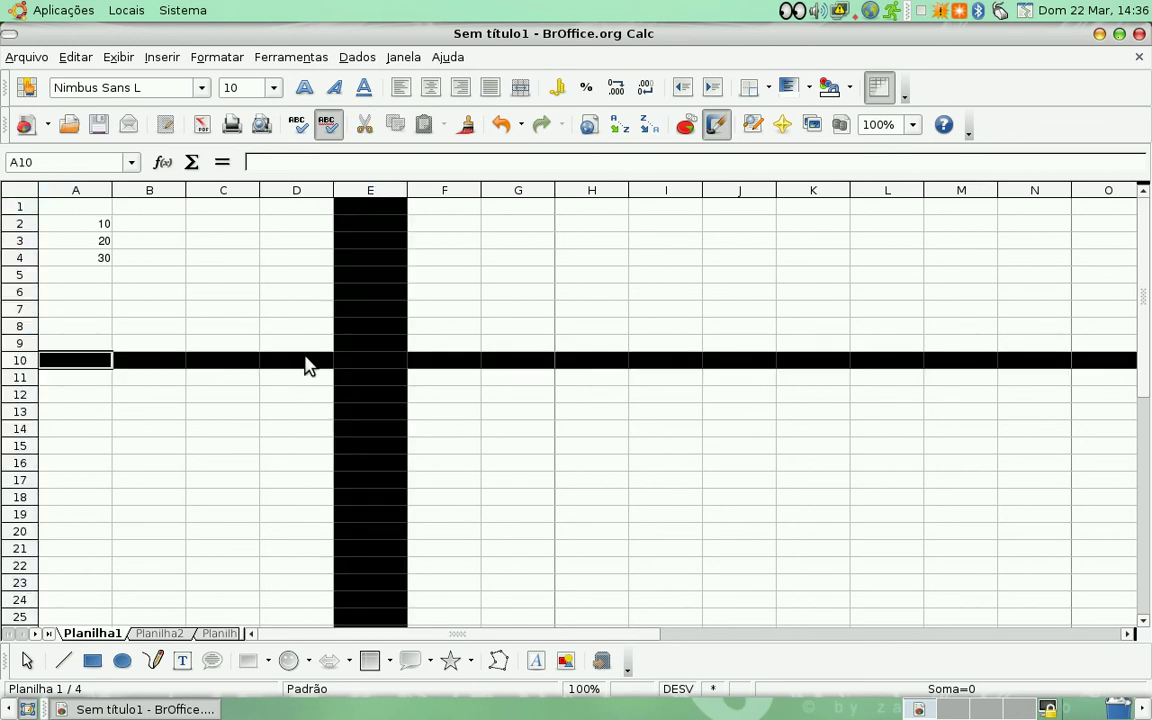
{"action": "left_click", "coordinate": [371, 366], "text": "ctrl"}
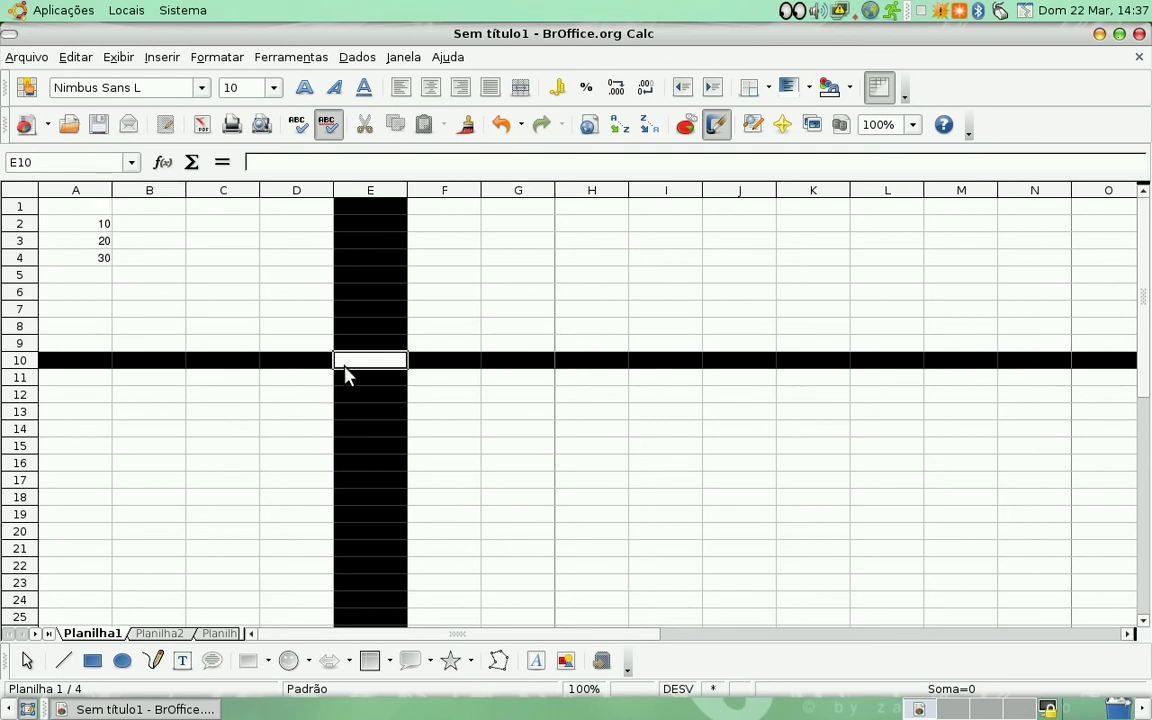
Enter the text "Testar entrada de célula" in cell E10 and reselect that cell.
{"action": "type", "text": "Te"}
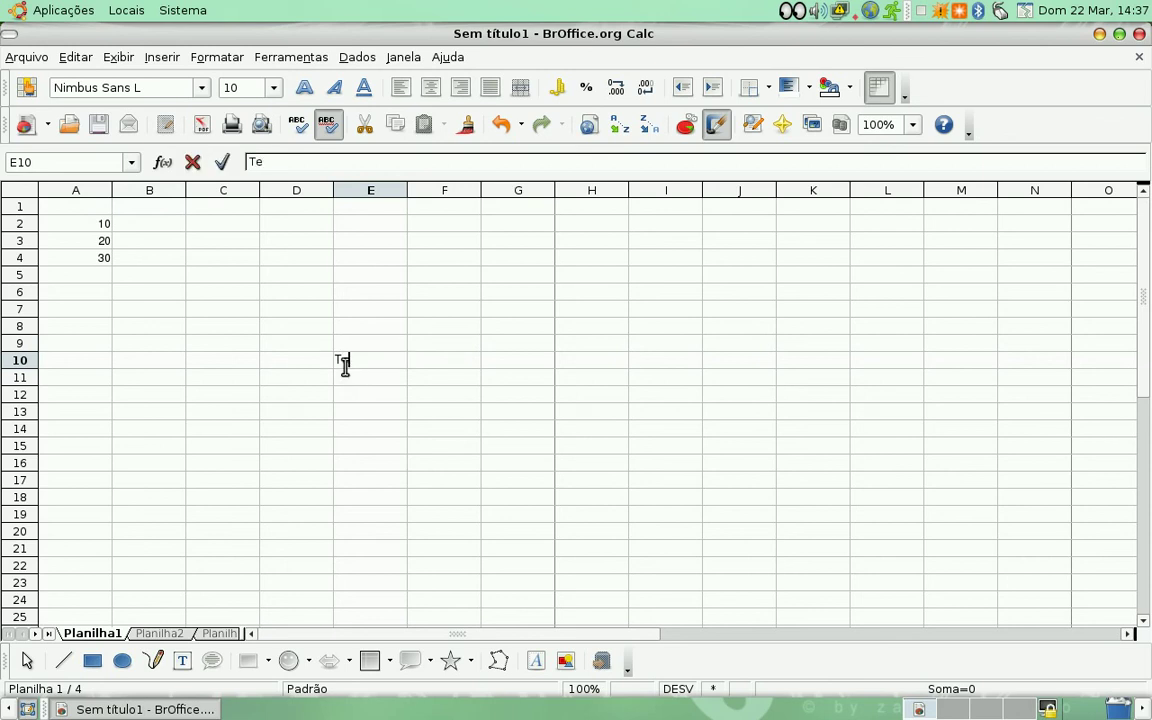
{"action": "type", "text": "star entrada d"}
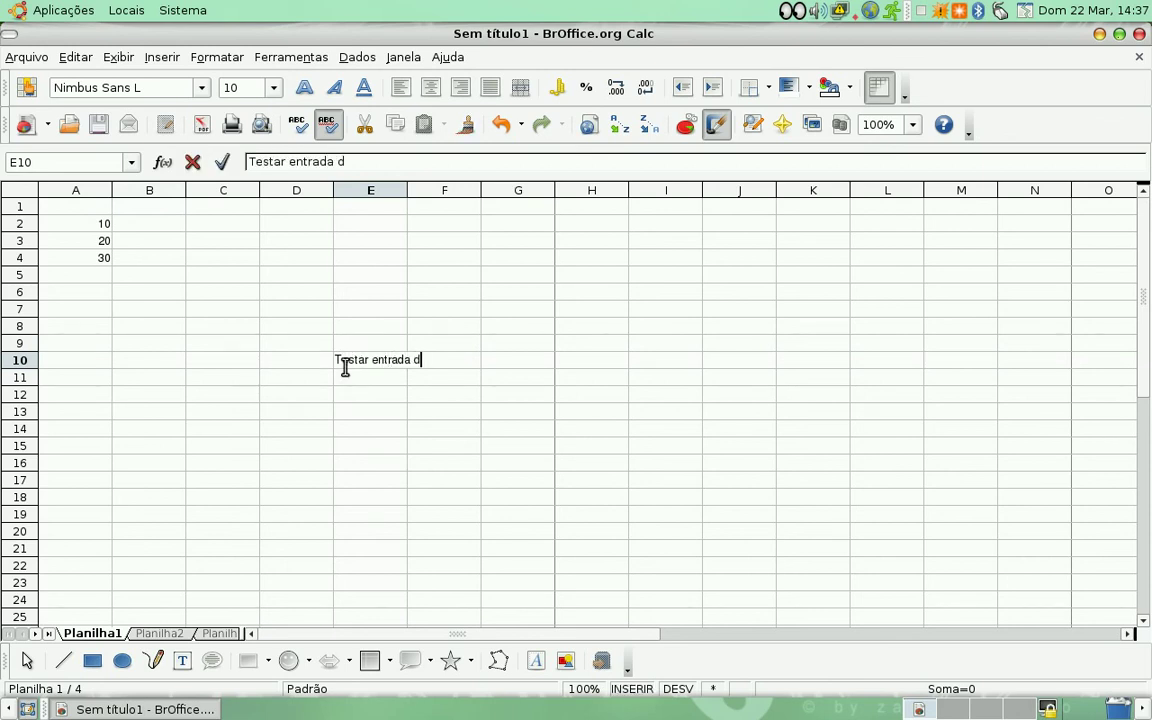
{"action": "type", "text": "e célula"}
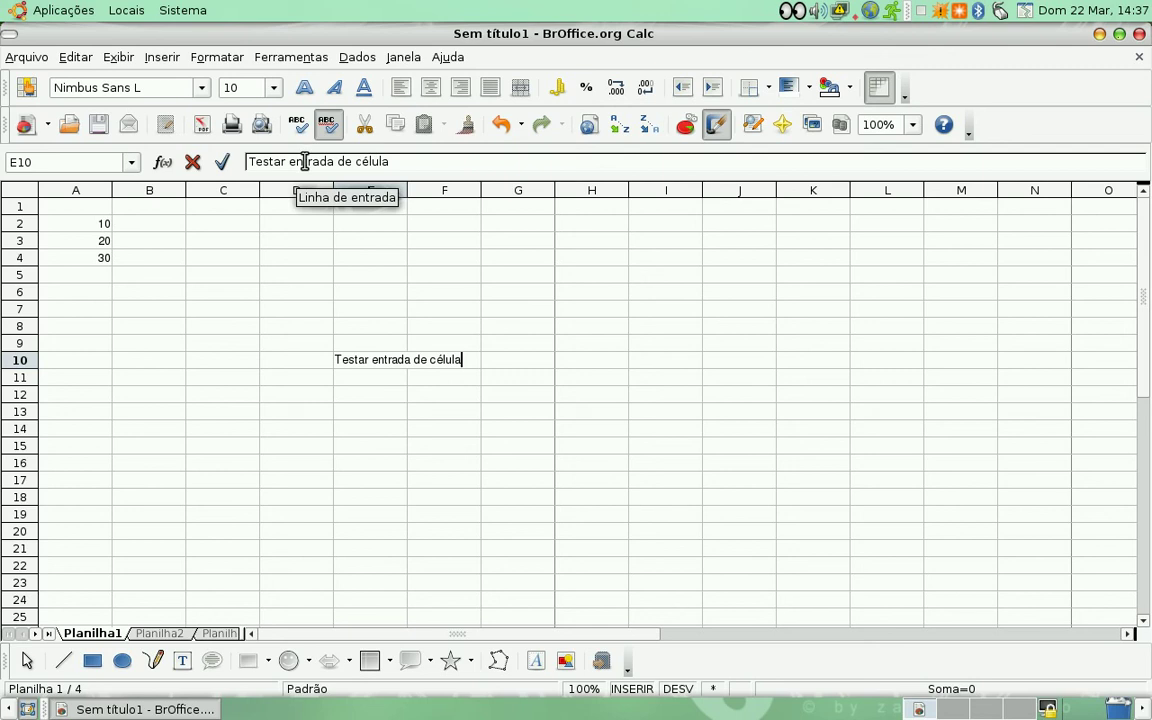
{"action": "key", "text": "Return"}
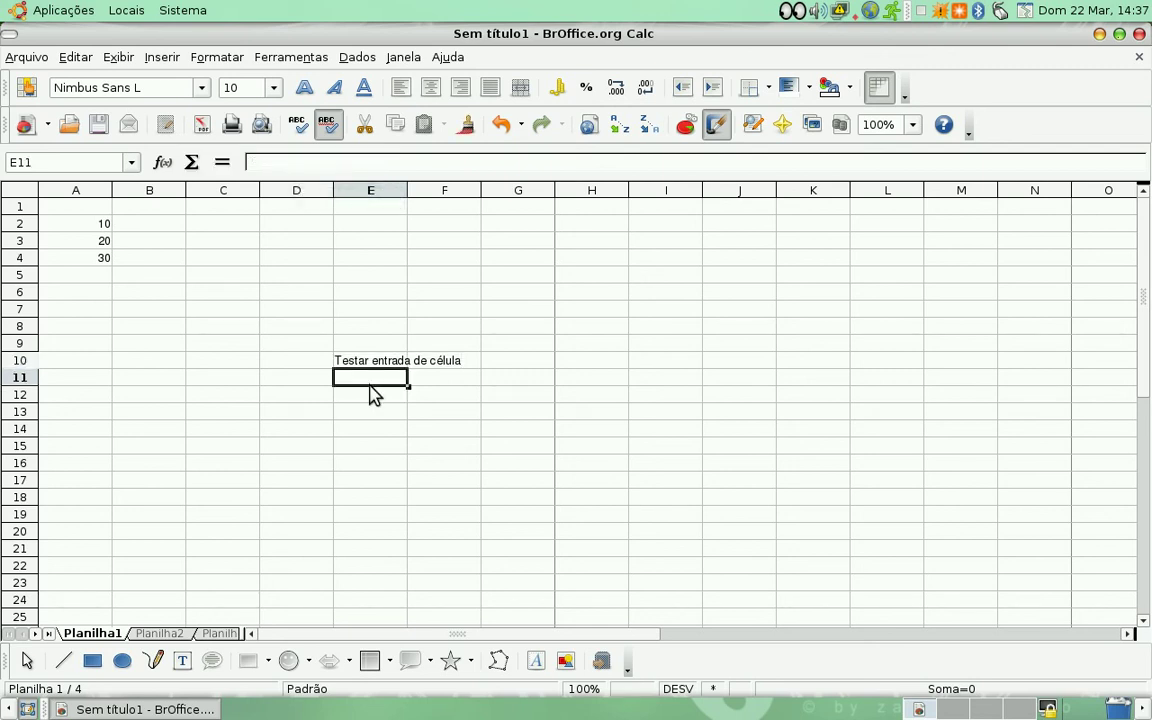
{"action": "key", "text": "Up"}
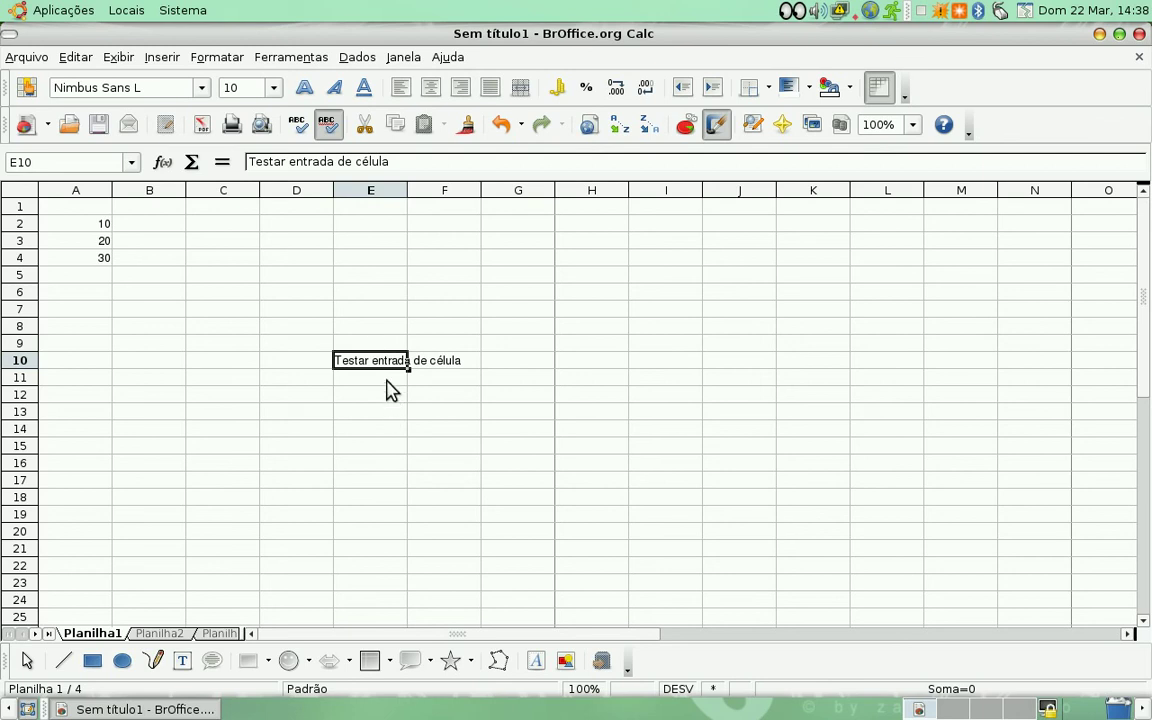
Enter "AAAAAA" in cell F10, next to the cell with the overflowing text.
{"action": "left_click", "coordinate": [440, 365]}
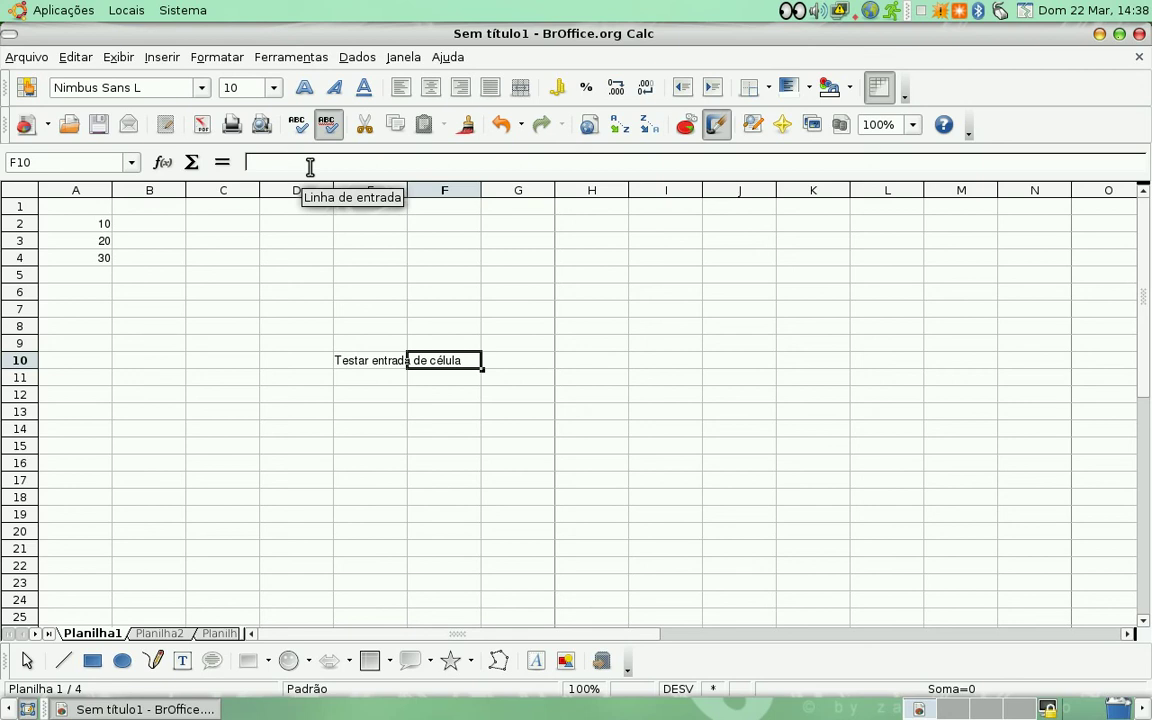
{"action": "type", "text": "AAAAAA"}
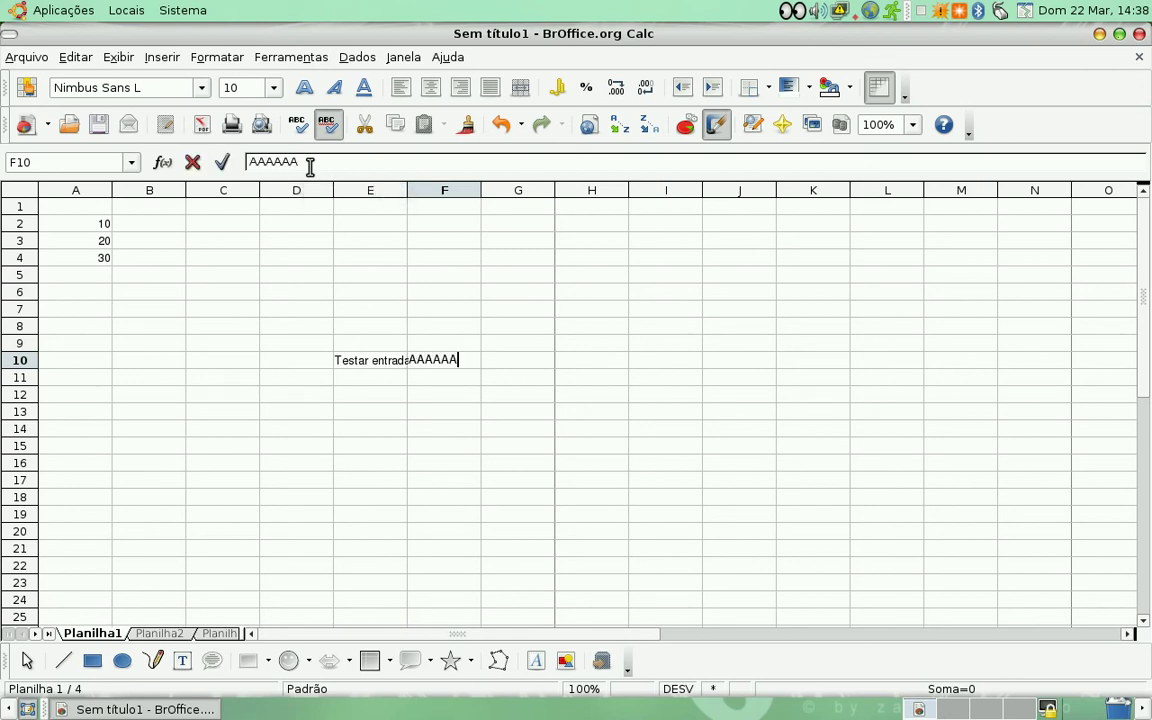
{"action": "key", "text": "Return"}
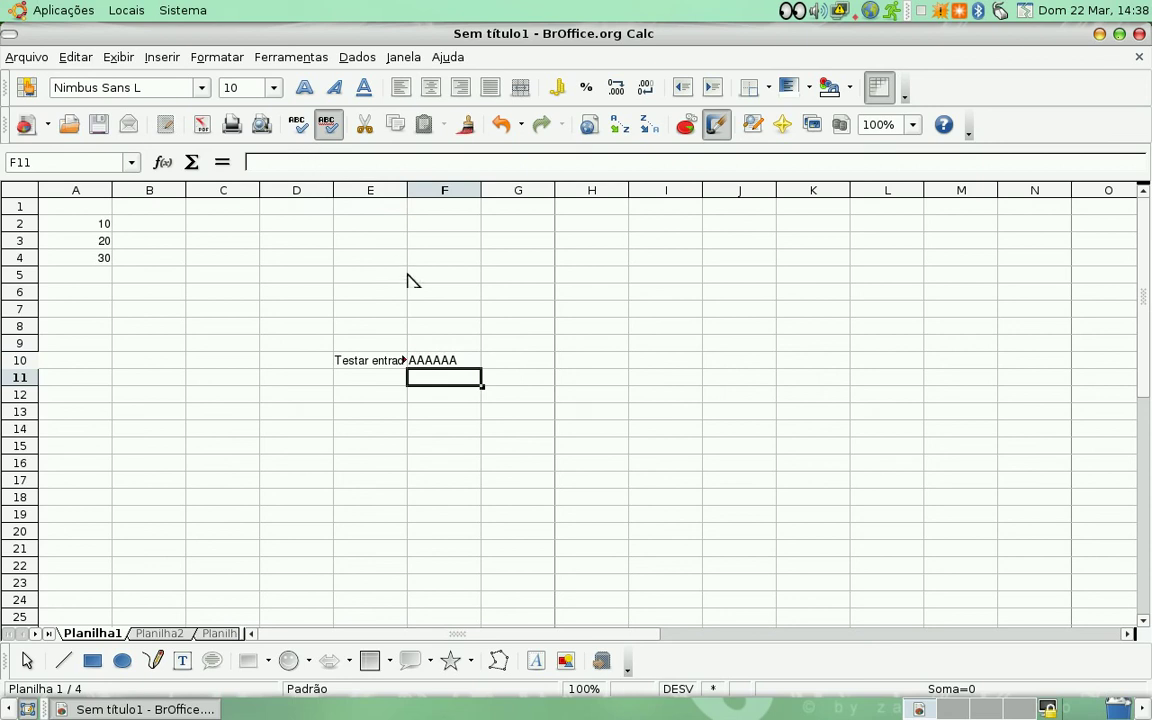
Centre the "AAAAAA" text horizontally in cell F10, and check the contents of cells E10 and F10 in turn.
{"action": "left_click", "coordinate": [448, 364]}
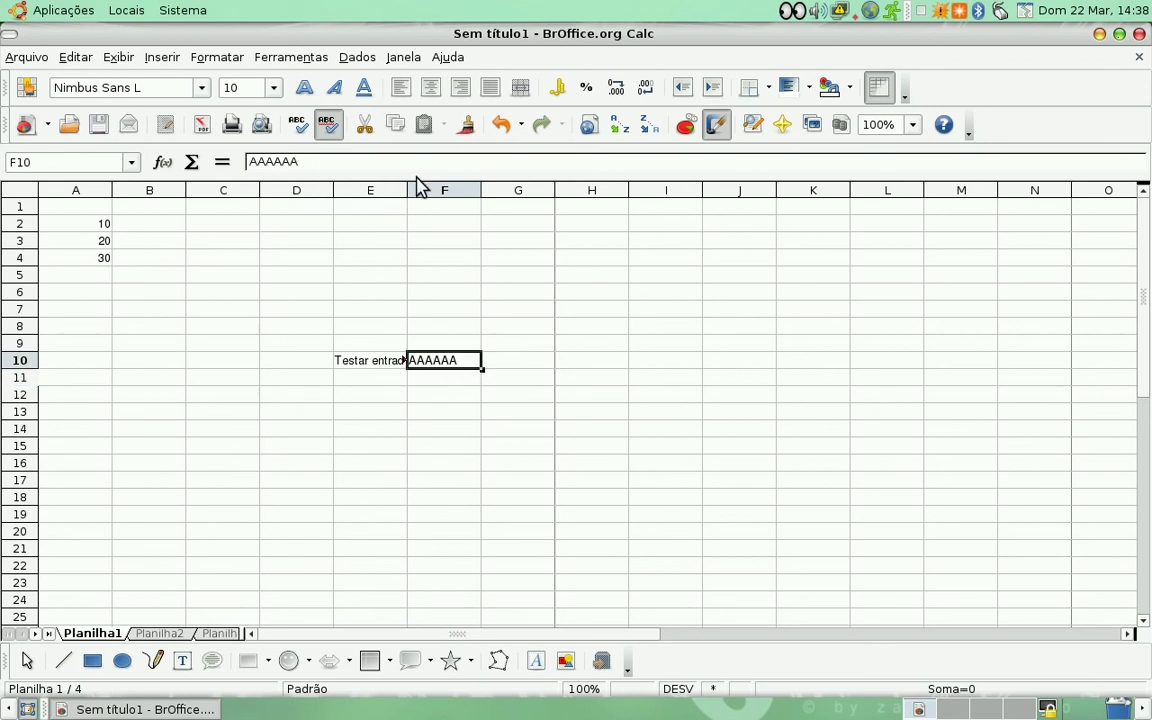
{"action": "left_click", "coordinate": [433, 89]}
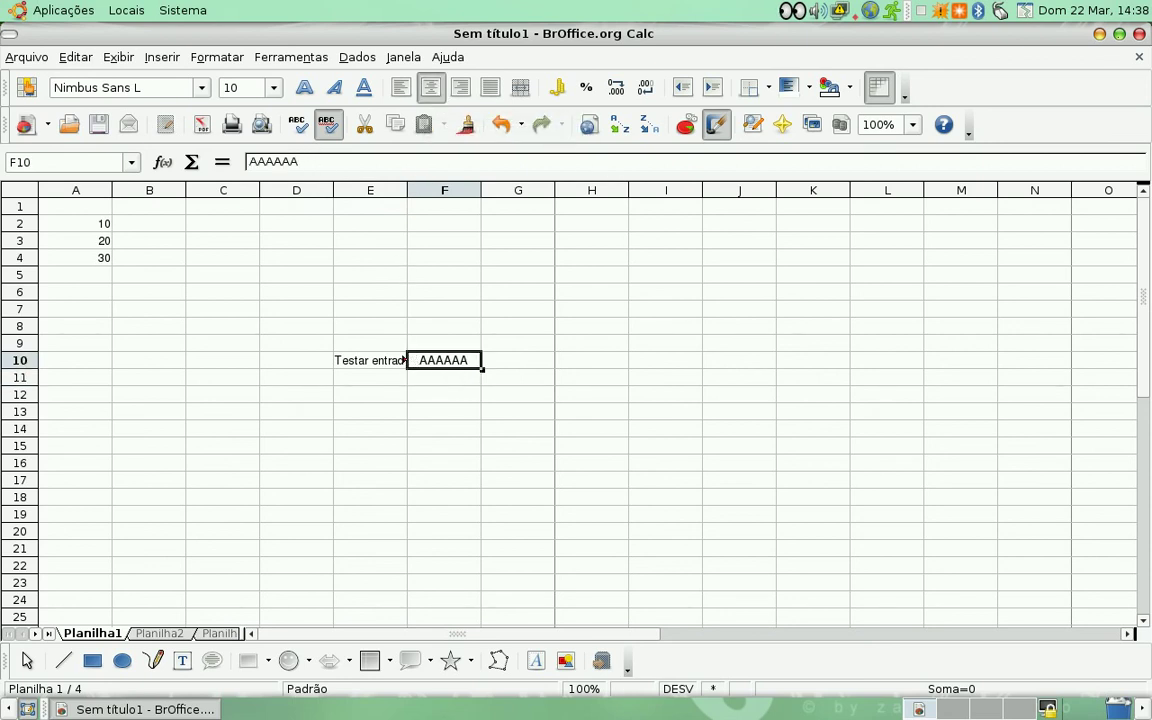
{"action": "left_click", "coordinate": [384, 362]}
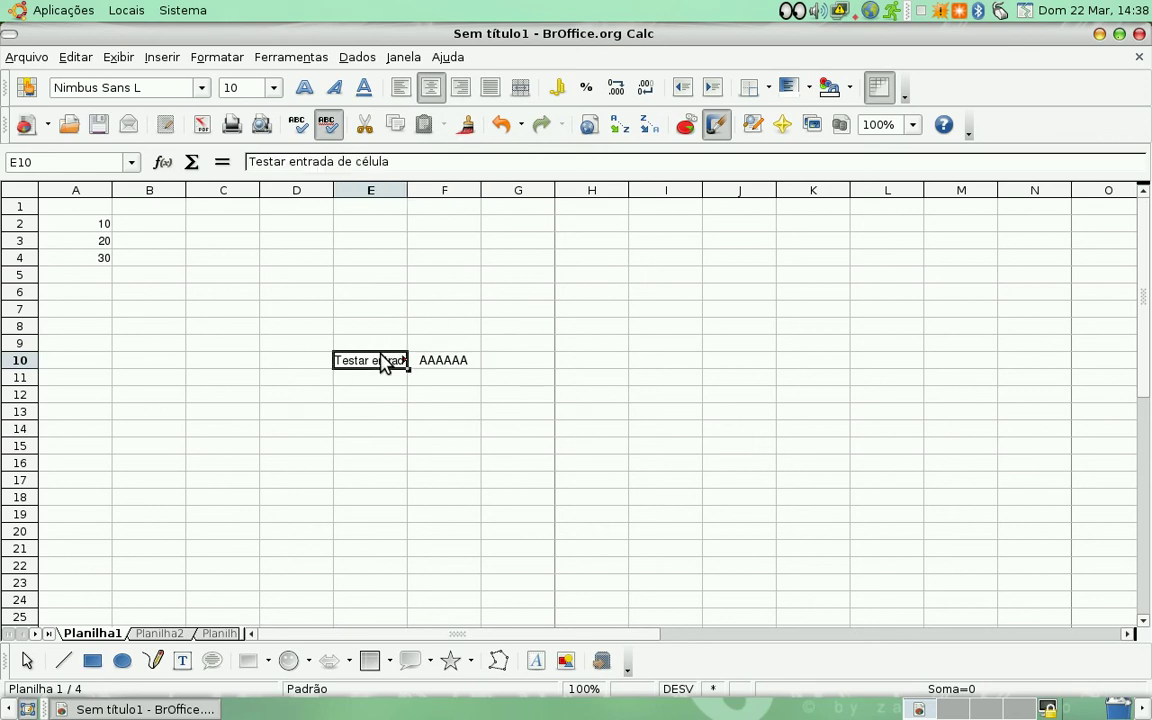
{"action": "left_click", "coordinate": [447, 368]}
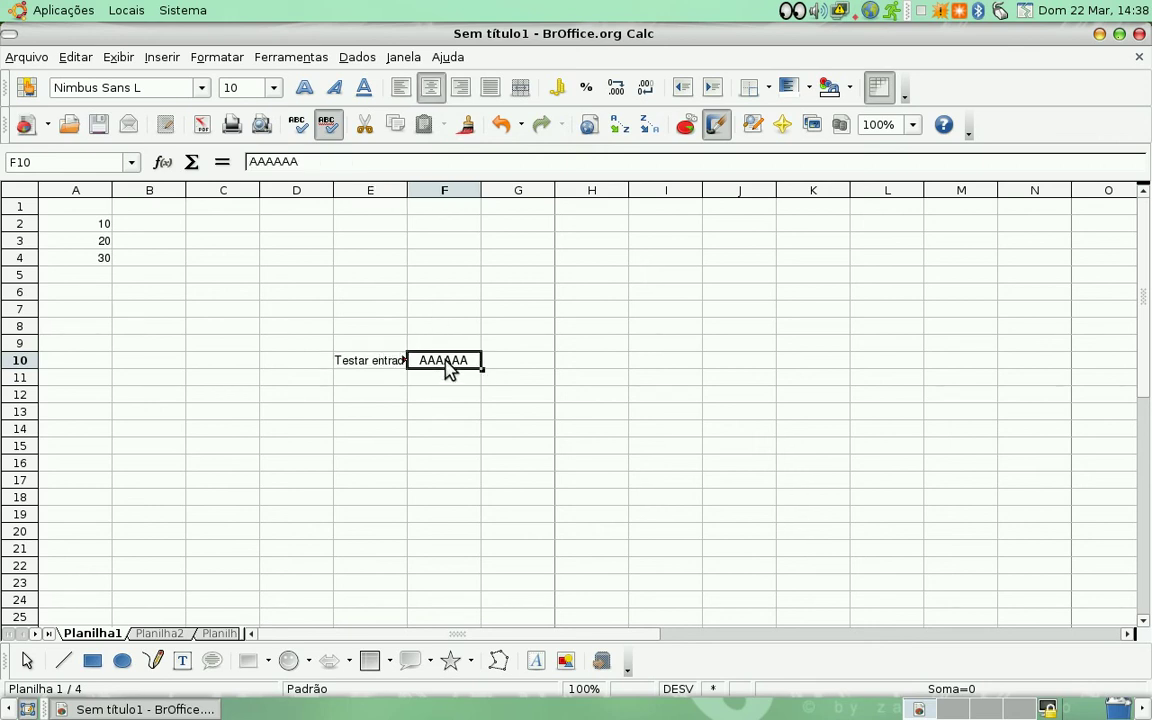
Fit column E's width automatically to its text, view cell E10's content in the input line, and make E11 the active cell.
{"action": "double_click", "coordinate": [407, 190]}
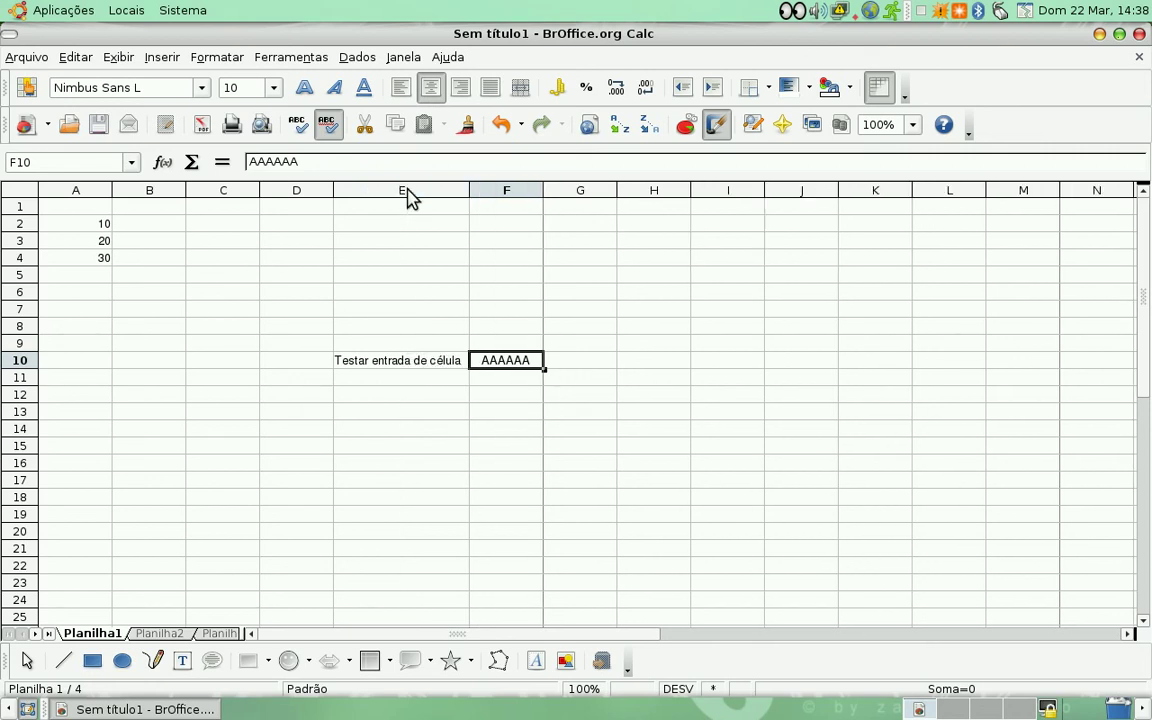
{"action": "left_click", "coordinate": [392, 370]}
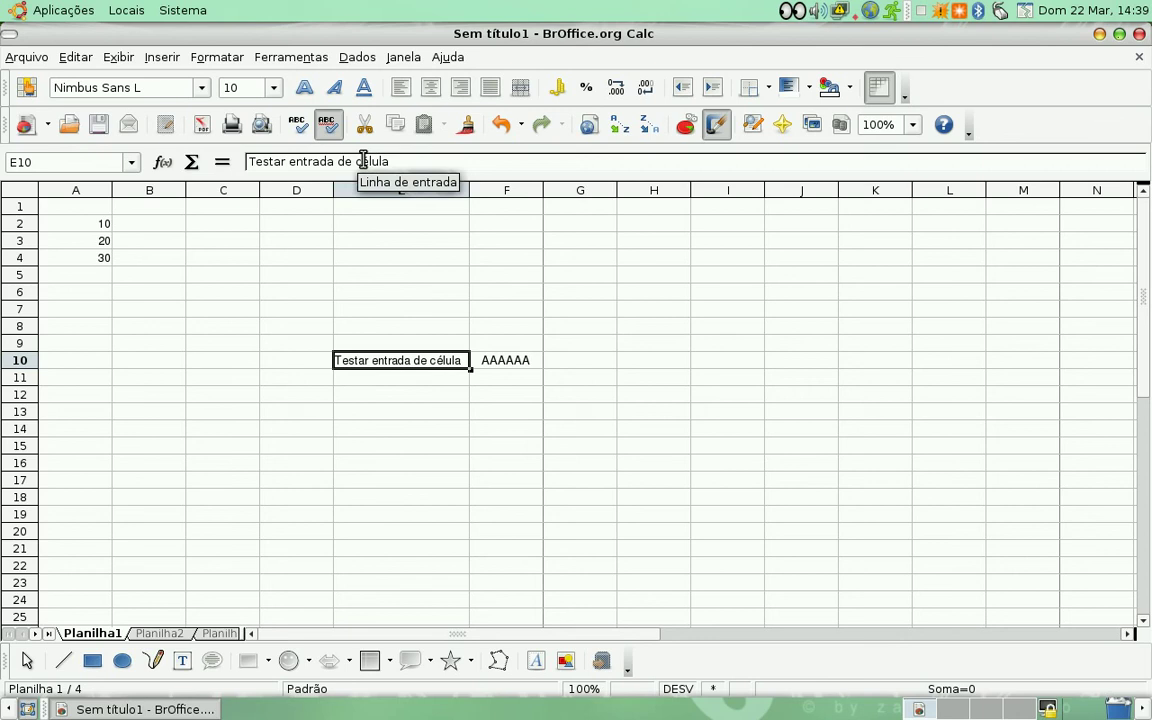
{"action": "left_click", "coordinate": [396, 385]}
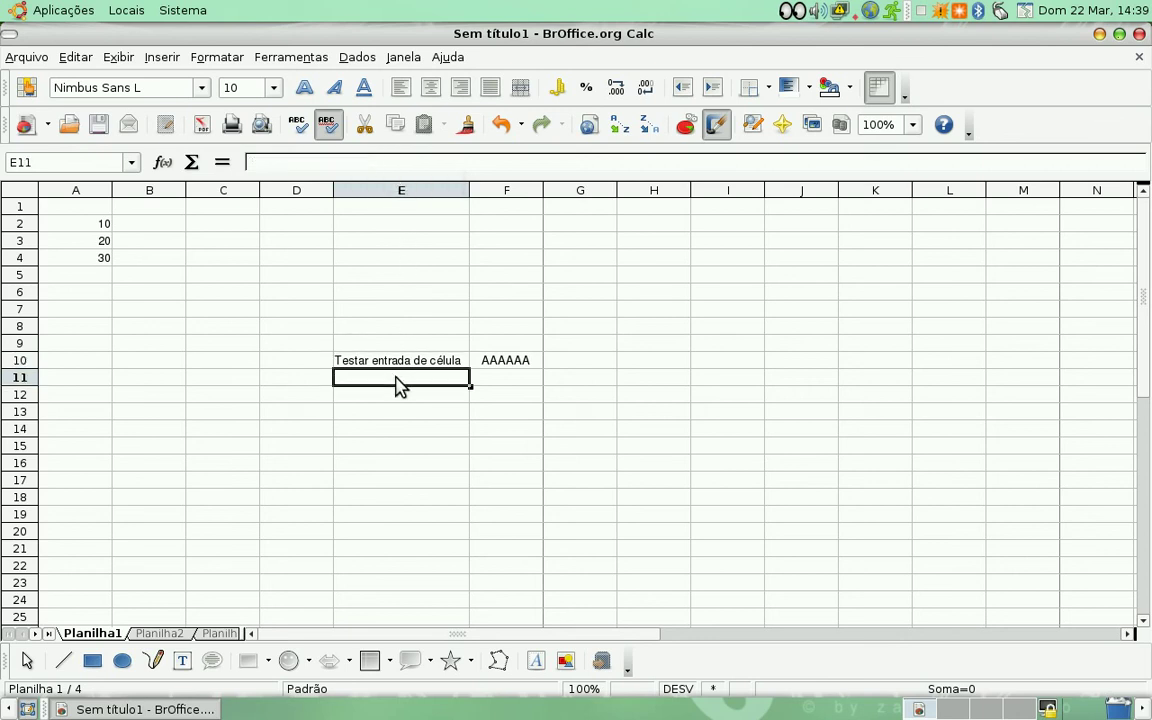